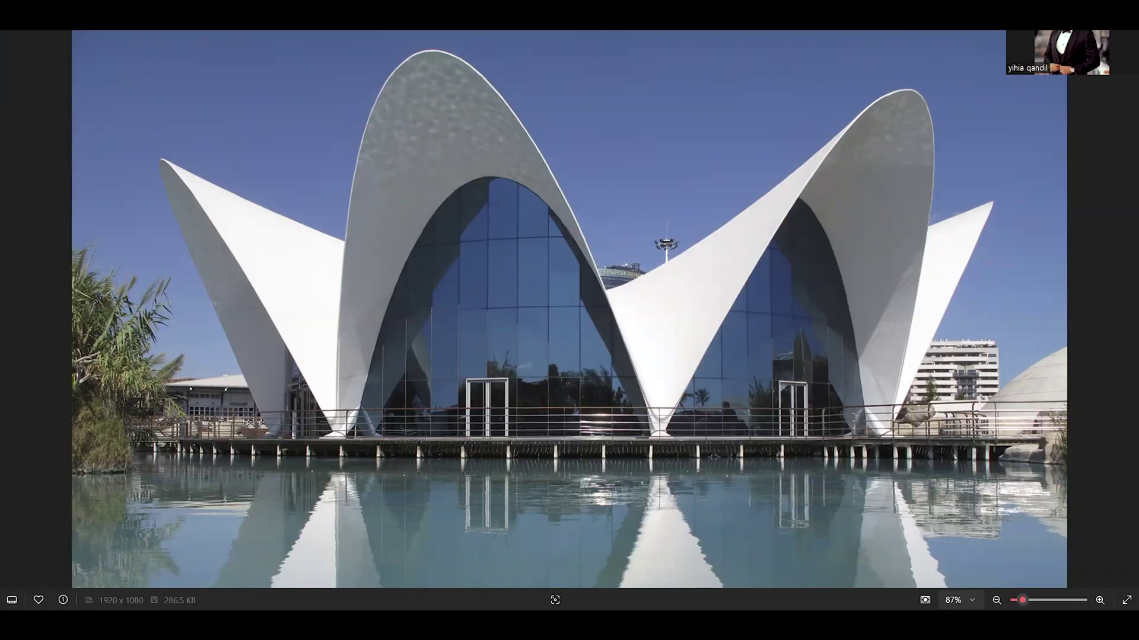
# Switch to 3ds Max and create a tube at the grid centre, about 5' and 4" in radii and 2'1" high.
pyautogui.hotkey('alt', 'Tab')
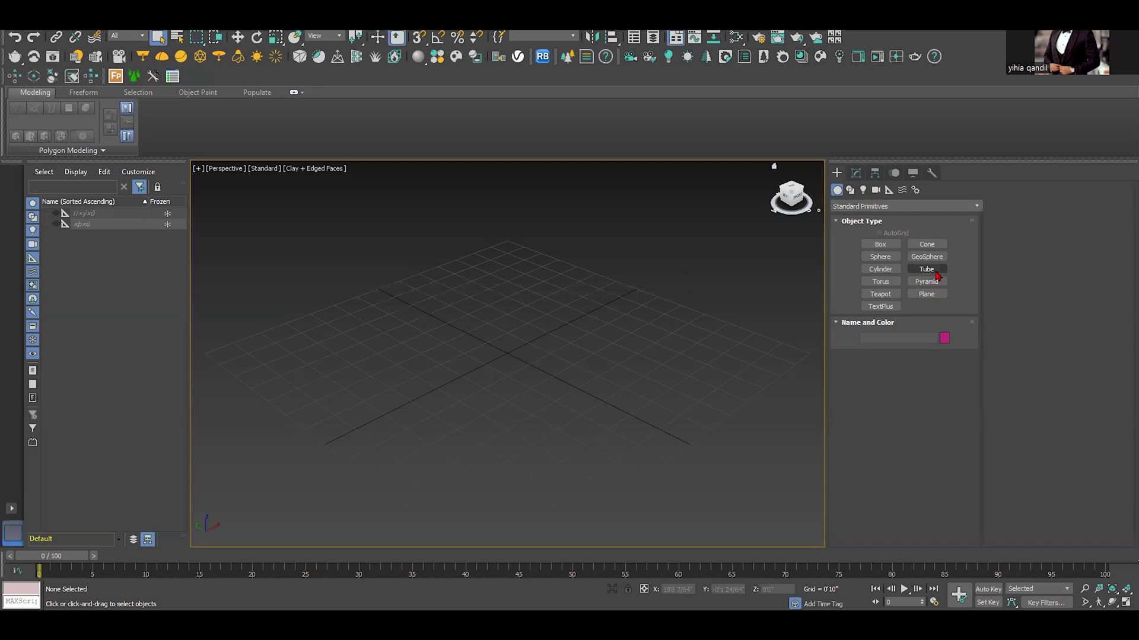
pyautogui.click(935, 271)
pyautogui.moveTo(506, 350); pyautogui.dragTo(582, 285)
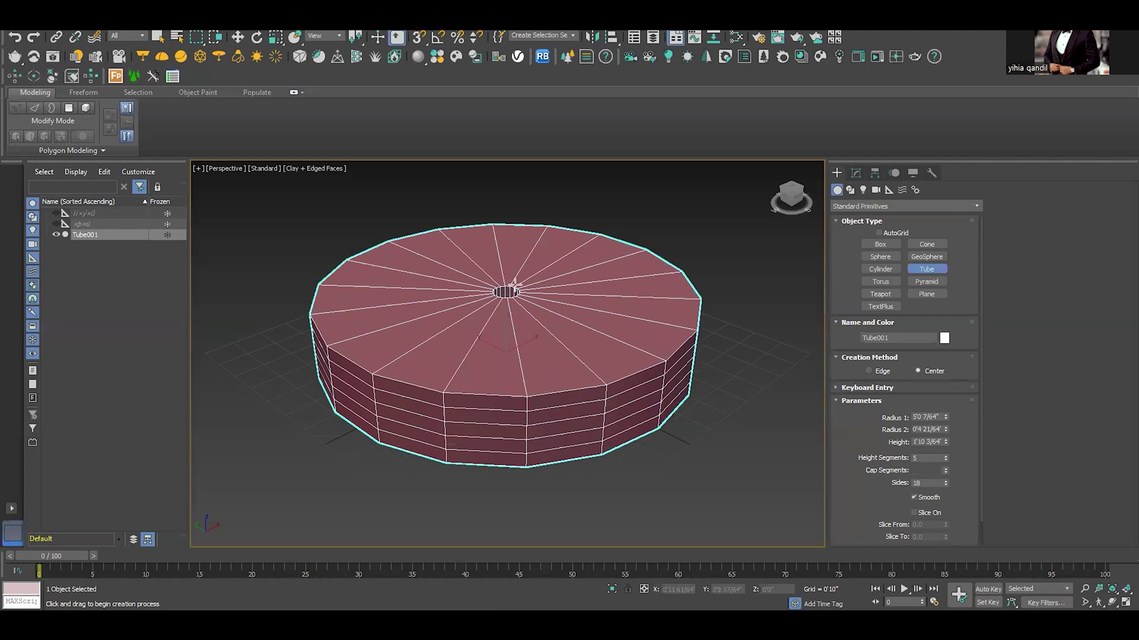
pyautogui.click(511, 281)
pyautogui.rightClick(621, 284)
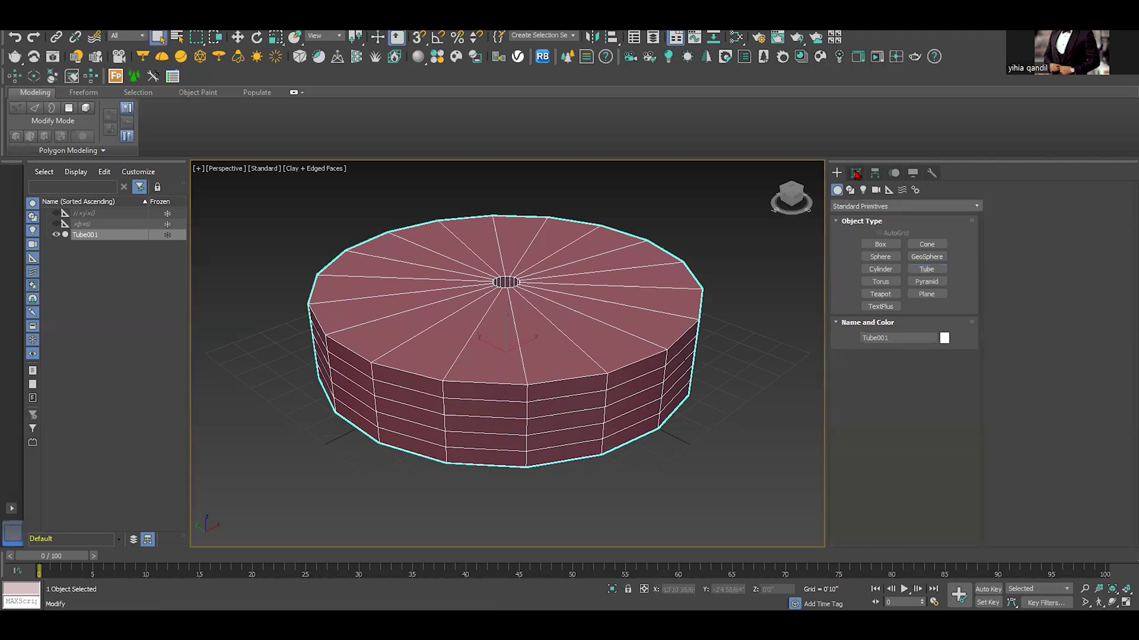
# Set the tube to 1 height segment and 14 sides.
pyautogui.click(856, 172)
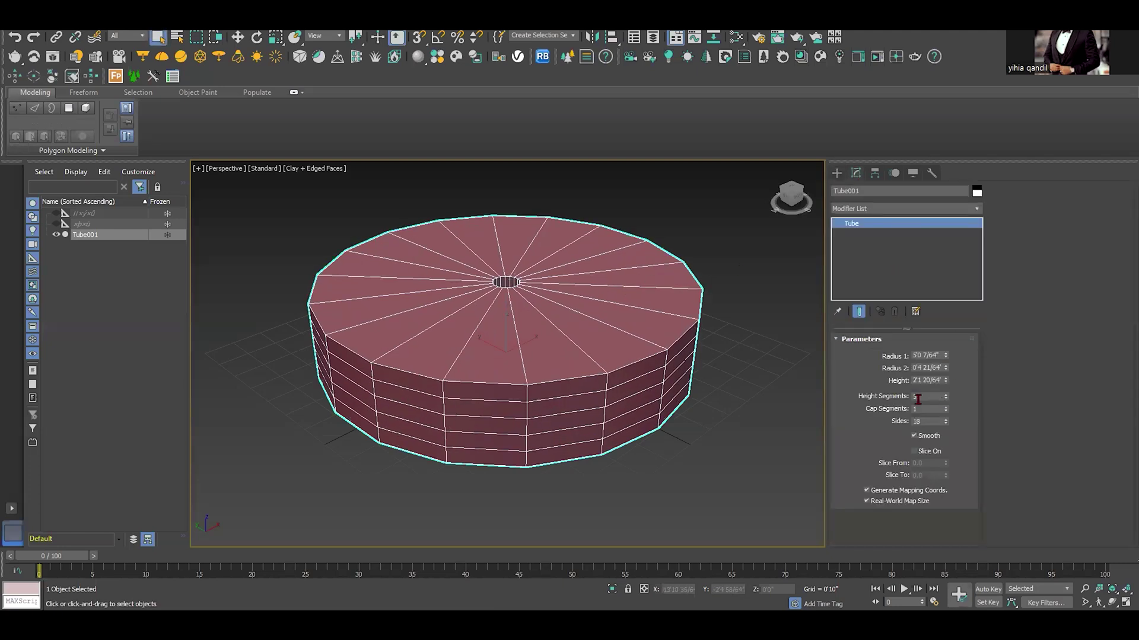
pyautogui.rightClick(947, 398)
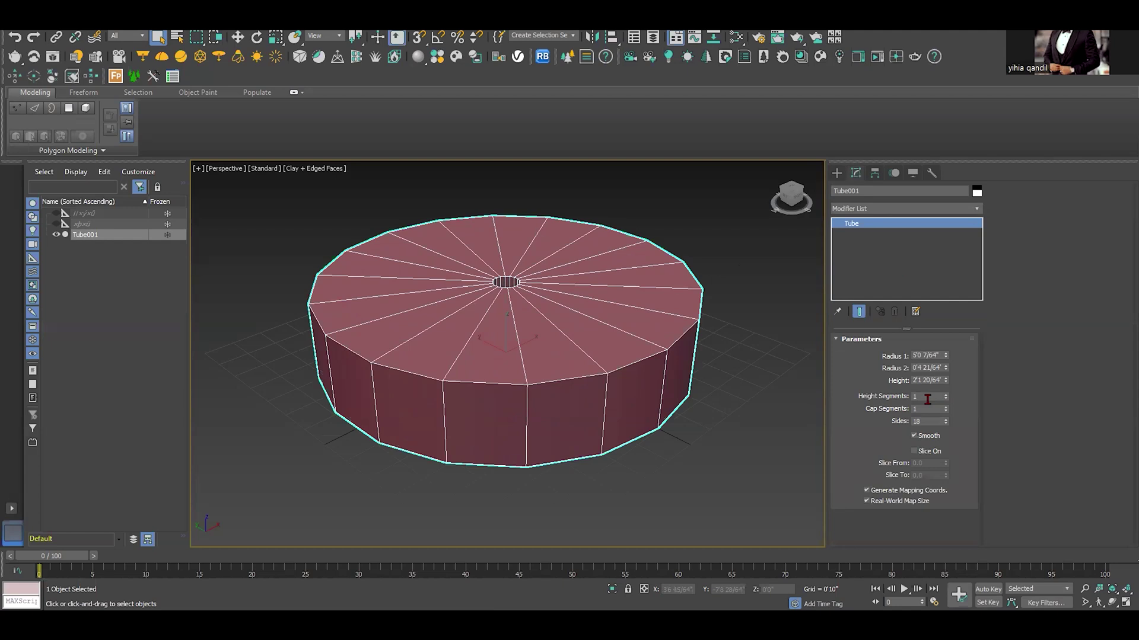
pyautogui.click(925, 421)
pyautogui.write('14')
pyautogui.press('Return')
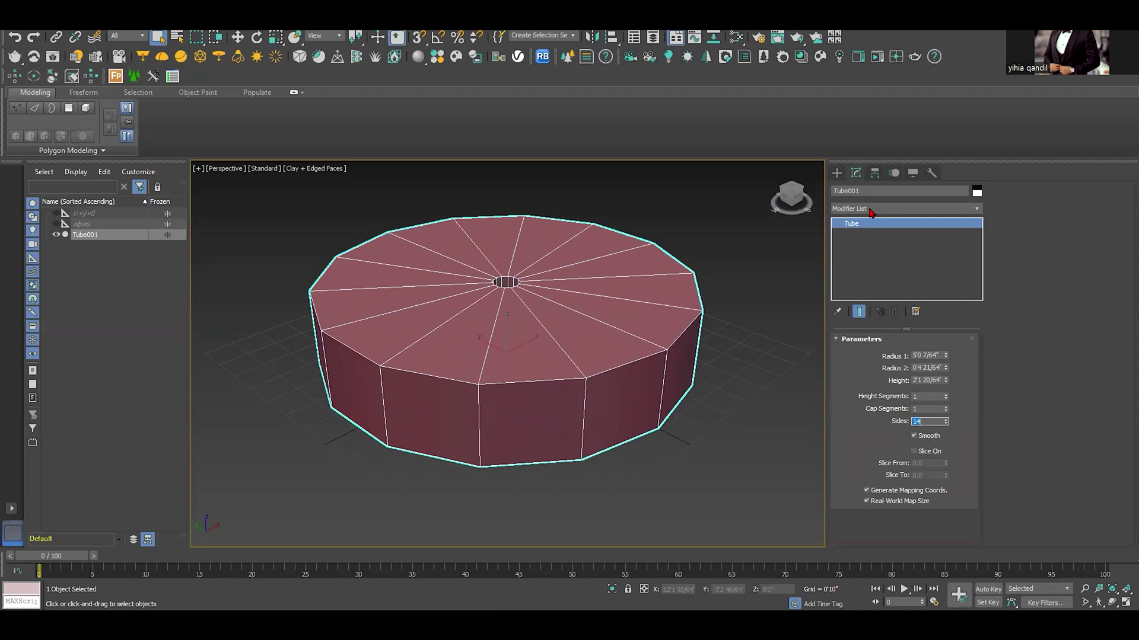
# Add an Edit Poly modifier to the tube.
pyautogui.click(871, 212)
pyautogui.write('esh')
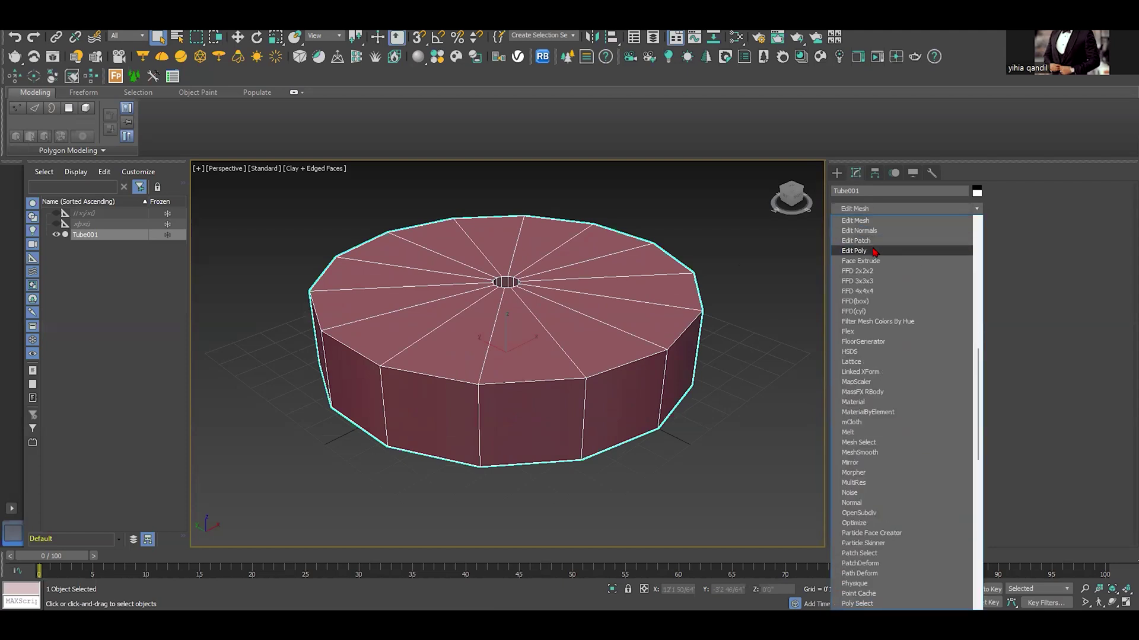
pyautogui.click(872, 251)
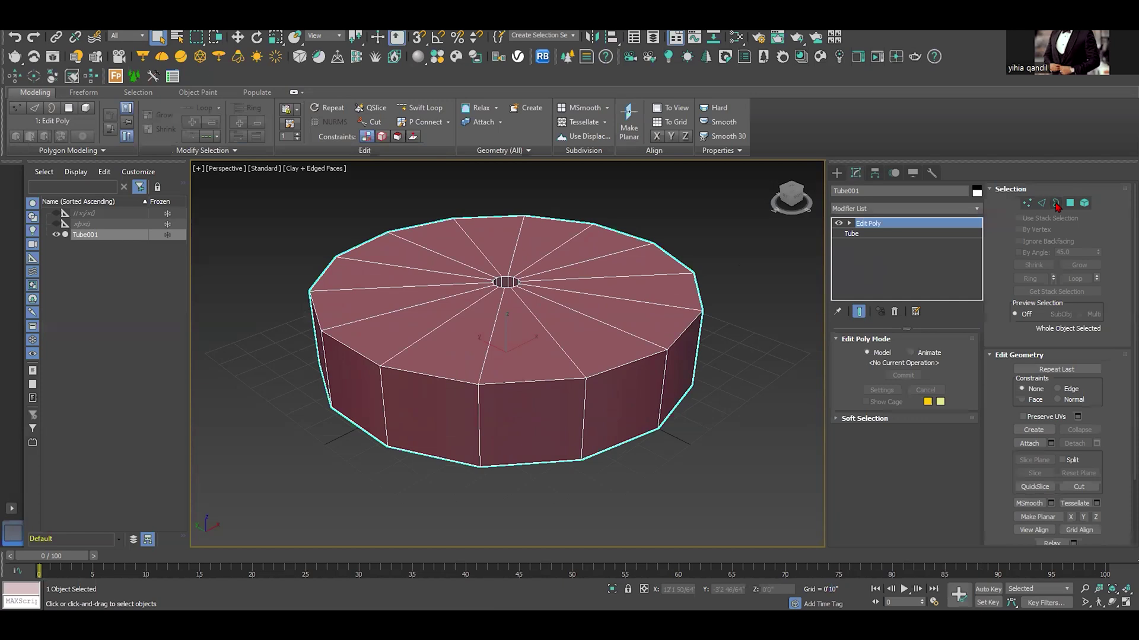
# Delete all side and bottom polygons of the tube, keeping only the top ring of faces.
pyautogui.click(1071, 204)
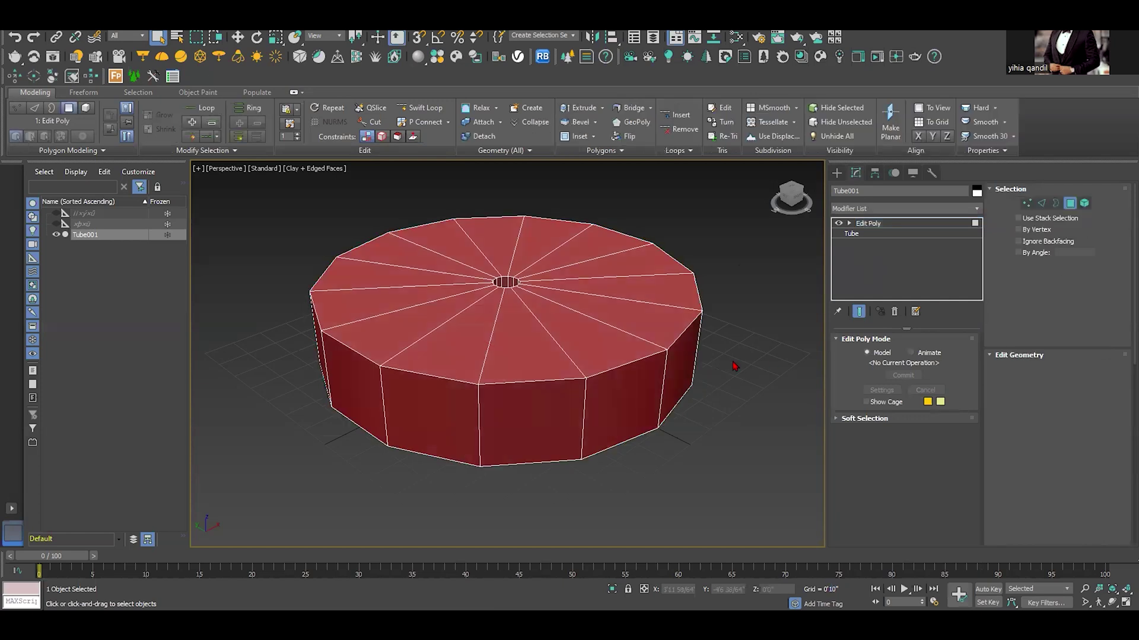
pyautogui.keyDown('alt'); pyautogui.moveTo(723, 385); pyautogui.dragTo(348, 392, button='middle'); pyautogui.keyUp('alt')
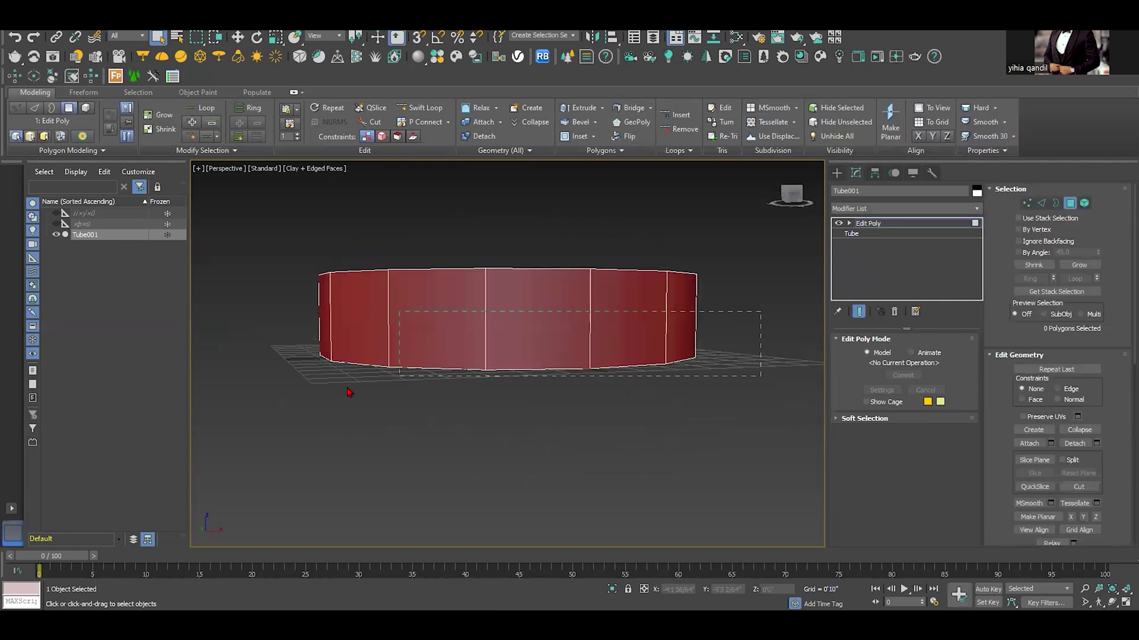
pyautogui.moveTo(736, 325); pyautogui.dragTo(261, 391)
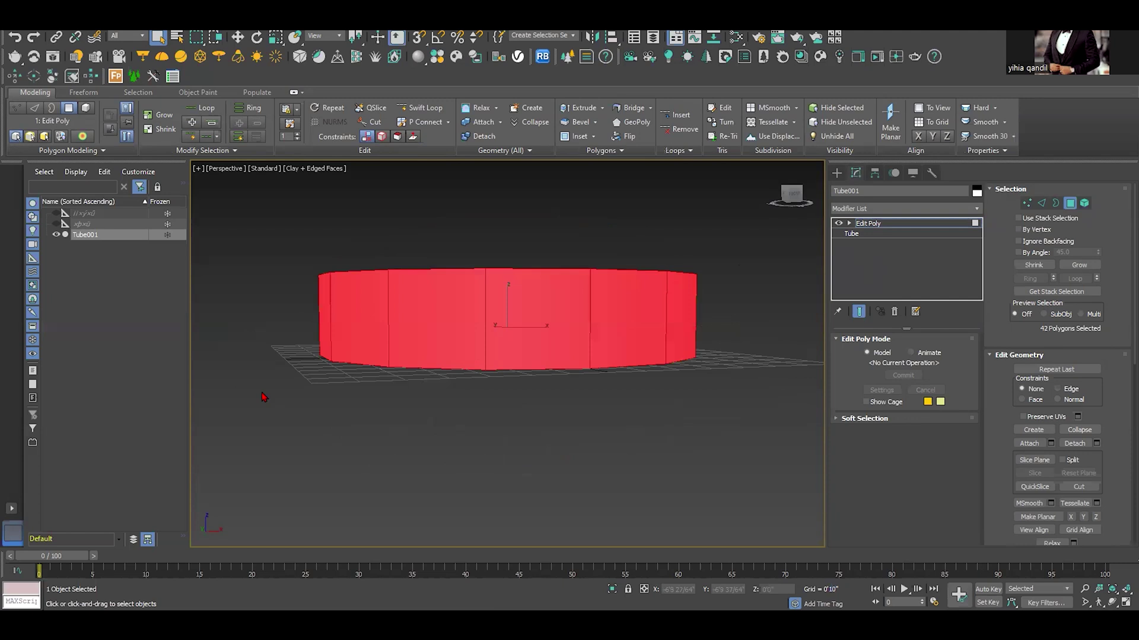
pyautogui.press('Delete')
pyautogui.keyDown('alt'); pyautogui.moveTo(279, 357); pyautogui.dragTo(402, 381, button='middle'); pyautogui.keyUp('alt')
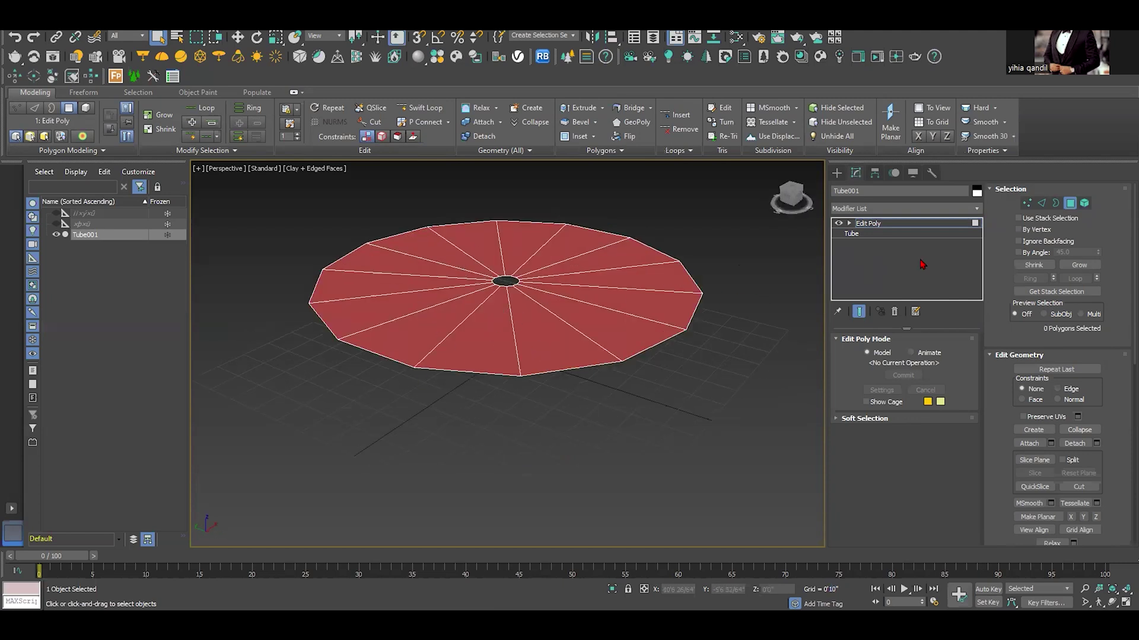
# Select every other outer rim vertex plus the inner ring vertices and lower them along Z to near ground level, forming folded petals.
pyautogui.click(1030, 204)
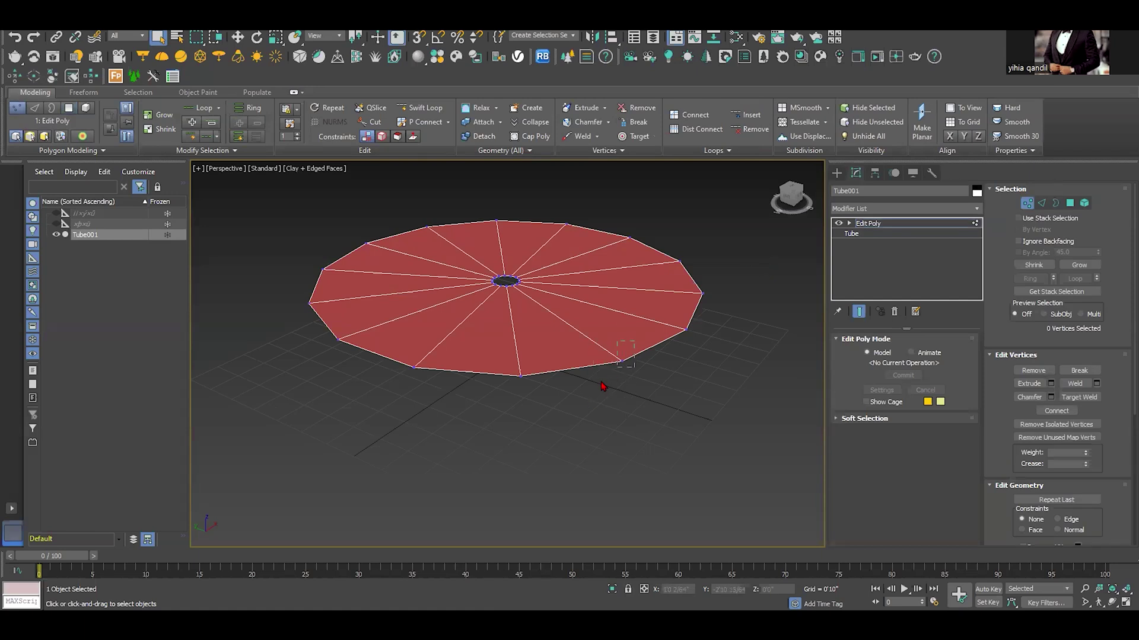
pyautogui.click(621, 359)
pyautogui.keyDown('alt'); pyautogui.moveTo(622, 360); pyautogui.dragTo(670, 350, button='middle'); pyautogui.keyUp('alt')
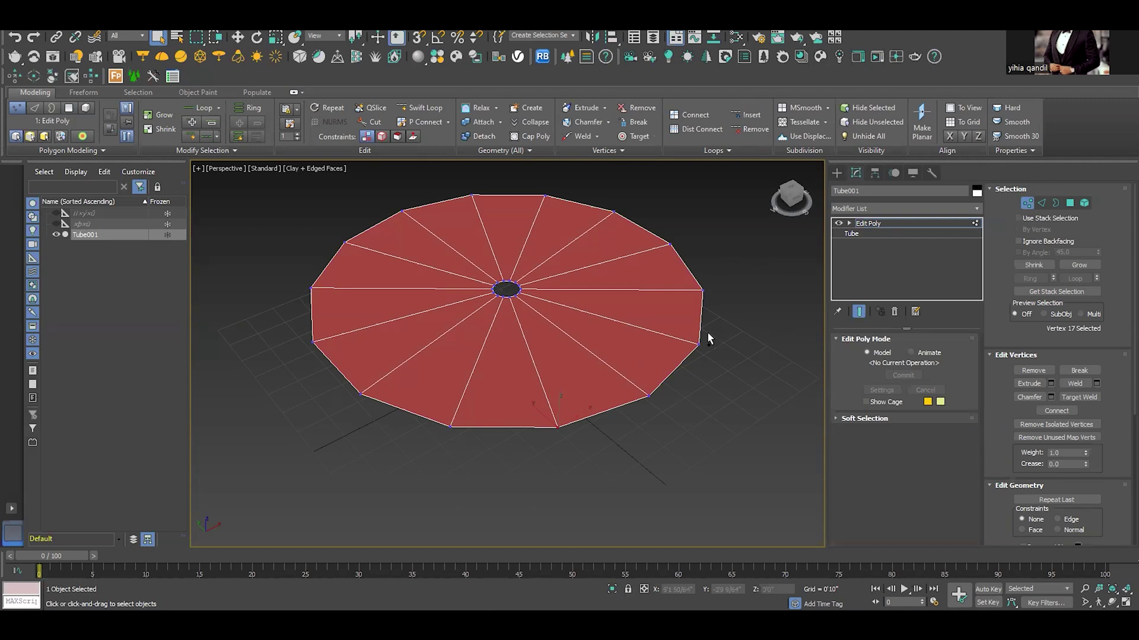
pyautogui.keyDown('ctrl'); pyautogui.moveTo(708, 333); pyautogui.dragTo(672, 367); pyautogui.keyUp('ctrl')
pyautogui.keyDown('ctrl'); pyautogui.moveTo(691, 240); pyautogui.dragTo(651, 265); pyautogui.keyUp('ctrl')
pyautogui.keyDown('ctrl'); pyautogui.moveTo(330, 259); pyautogui.dragTo(299, 297); pyautogui.keyUp('ctrl')
pyautogui.keyDown('ctrl'); pyautogui.moveTo(534, 263); pyautogui.dragTo(471, 312); pyautogui.keyUp('ctrl')
pyautogui.keyDown('alt'); pyautogui.moveTo(500, 314); pyautogui.dragTo(511, 311, button='middle'); pyautogui.keyUp('alt')
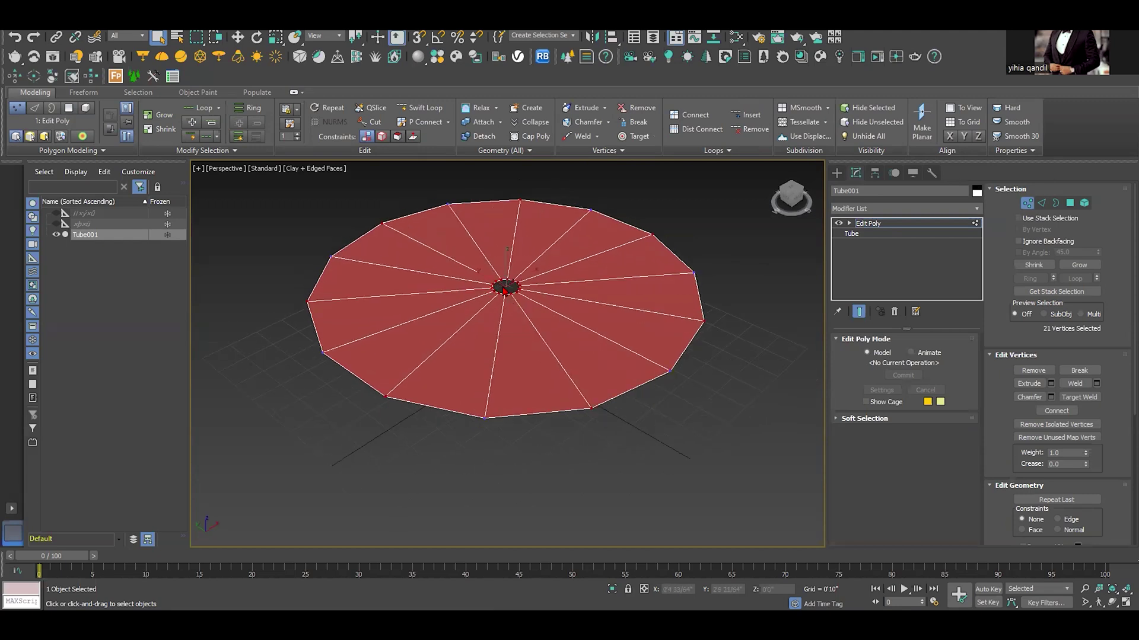
pyautogui.press('w')
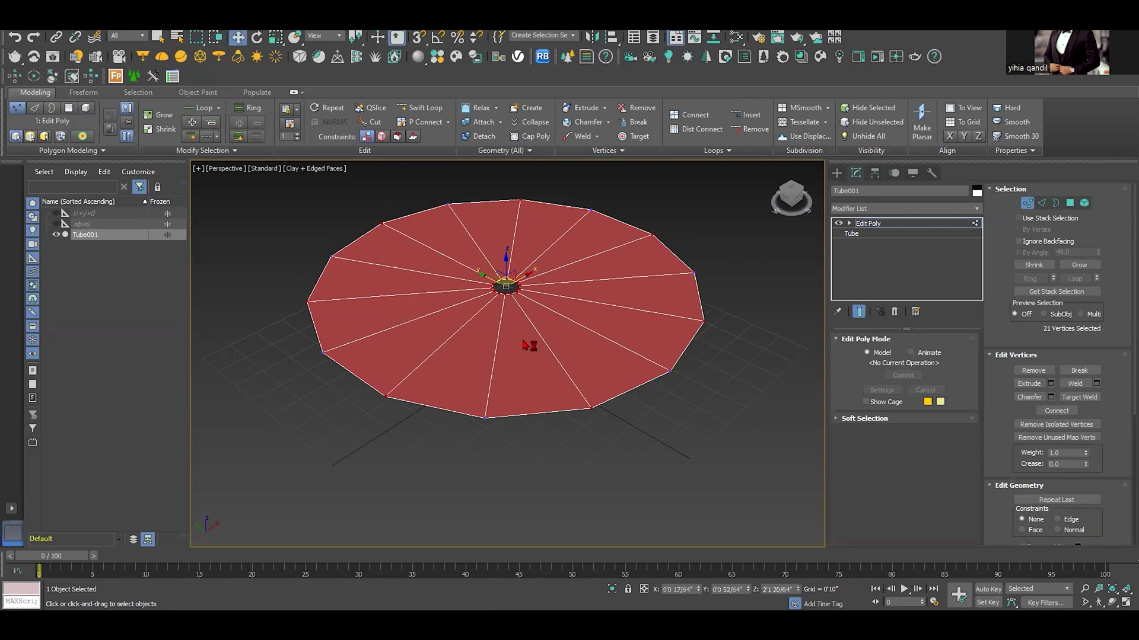
pyautogui.keyDown('alt'); pyautogui.moveTo(524, 346); pyautogui.dragTo(515, 335, button='middle'); pyautogui.keyUp('alt')
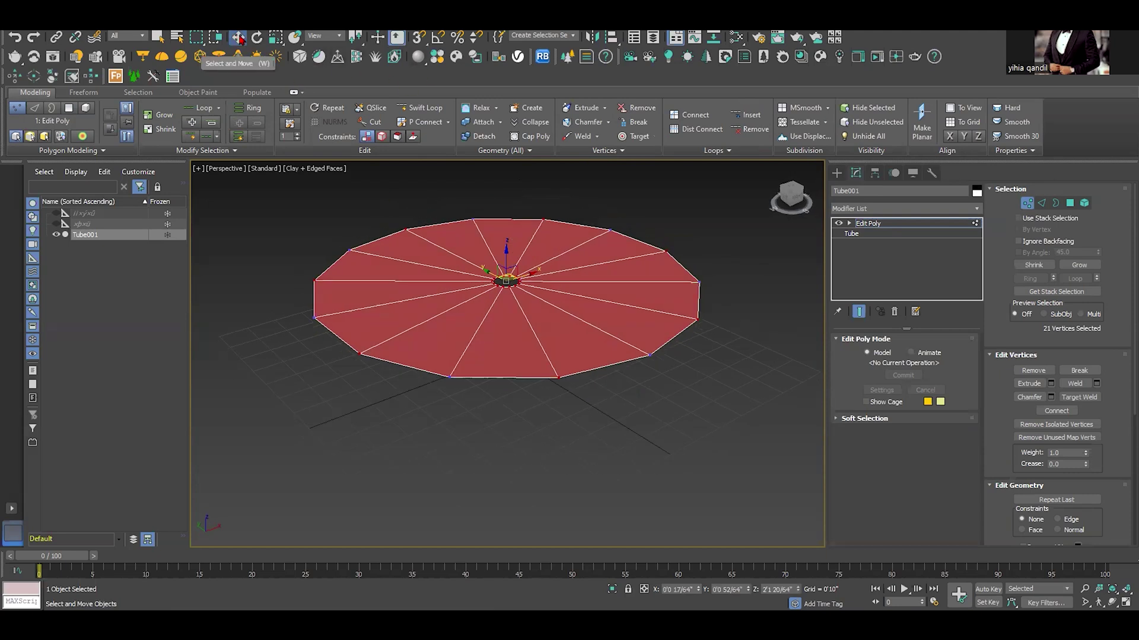
pyautogui.moveTo(506, 251); pyautogui.dragTo(519, 307)
pyautogui.keyDown('alt'); pyautogui.moveTo(518, 307); pyautogui.dragTo(484, 355, button='middle'); pyautogui.keyUp('alt')
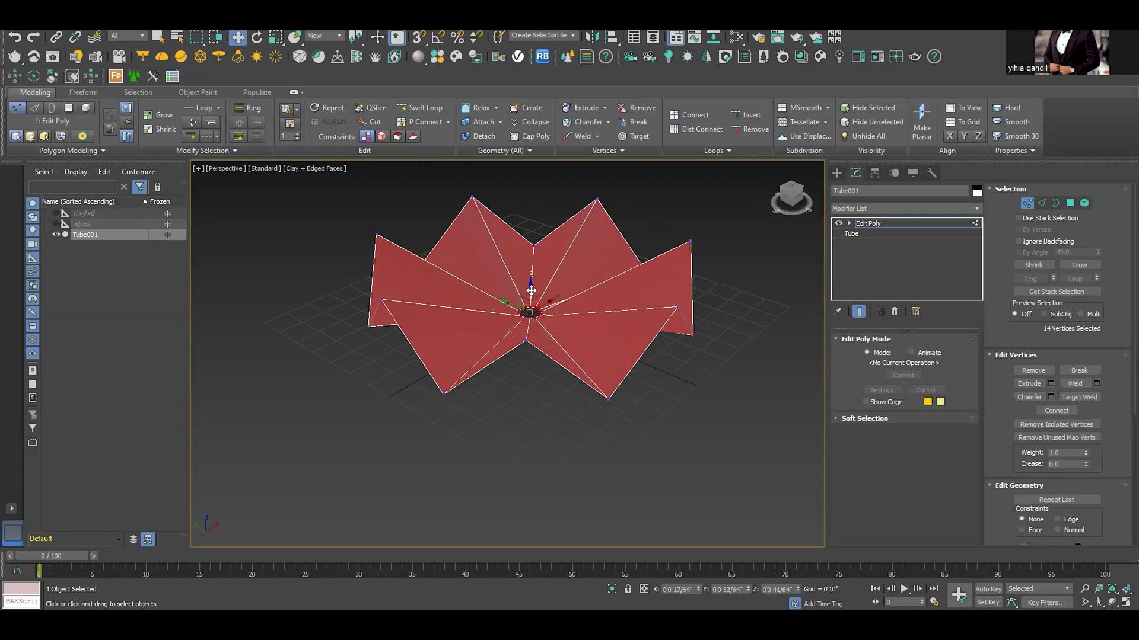
# Raise the inner ring vertices along Z to lift the centre of the folded roof, and clear the vertex selection.
pyautogui.moveTo(530, 289); pyautogui.dragTo(534, 267)
pyautogui.moveTo(534, 267)
pyautogui.keyDown('alt'); pyautogui.mouseDown(button='middle')
pyautogui.moveTo(552, 262)
pyautogui.moveTo(532, 284)
pyautogui.moveTo(554, 277)
pyautogui.mouseUp(button='middle'); pyautogui.keyUp('alt')
pyautogui.moveTo(554, 278); pyautogui.dragTo(554, 264)
pyautogui.keyDown('alt'); pyautogui.moveTo(574, 302); pyautogui.dragTo(756, 371, button='middle'); pyautogui.keyUp('alt')
pyautogui.click(756, 371)
# Select the seven raised ridge edges running from the central hole to the petal tips.
pyautogui.click(1041, 203)
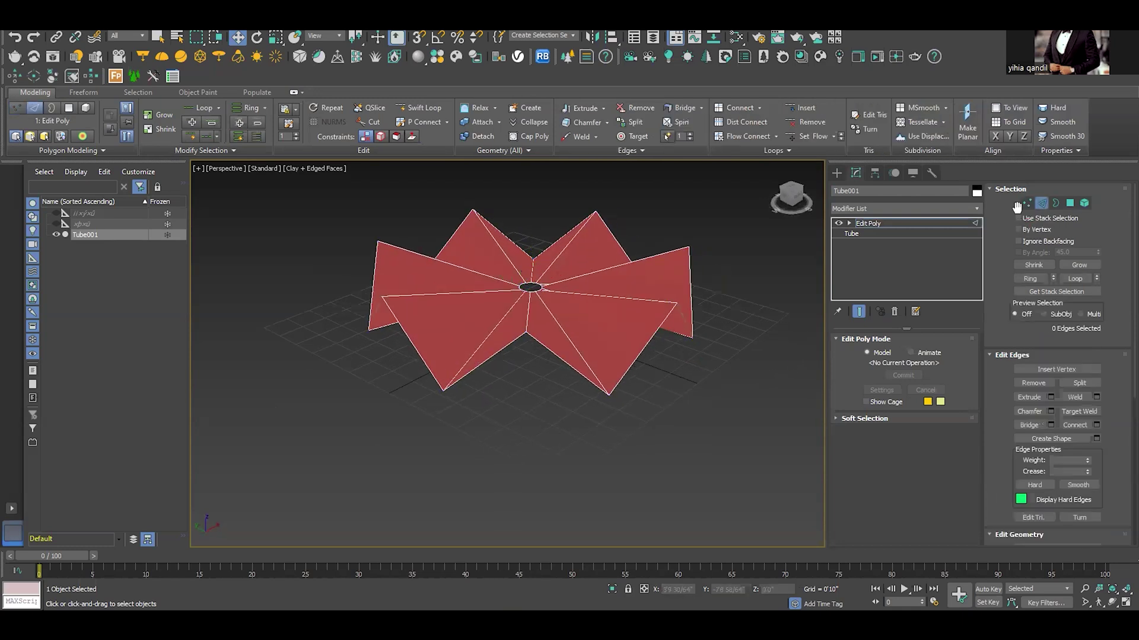
pyautogui.click(595, 295)
pyautogui.keyDown('alt'); pyautogui.moveTo(594, 294); pyautogui.dragTo(652, 246, button='middle'); pyautogui.keyUp('alt')
pyautogui.scroll(4, 685, 356)
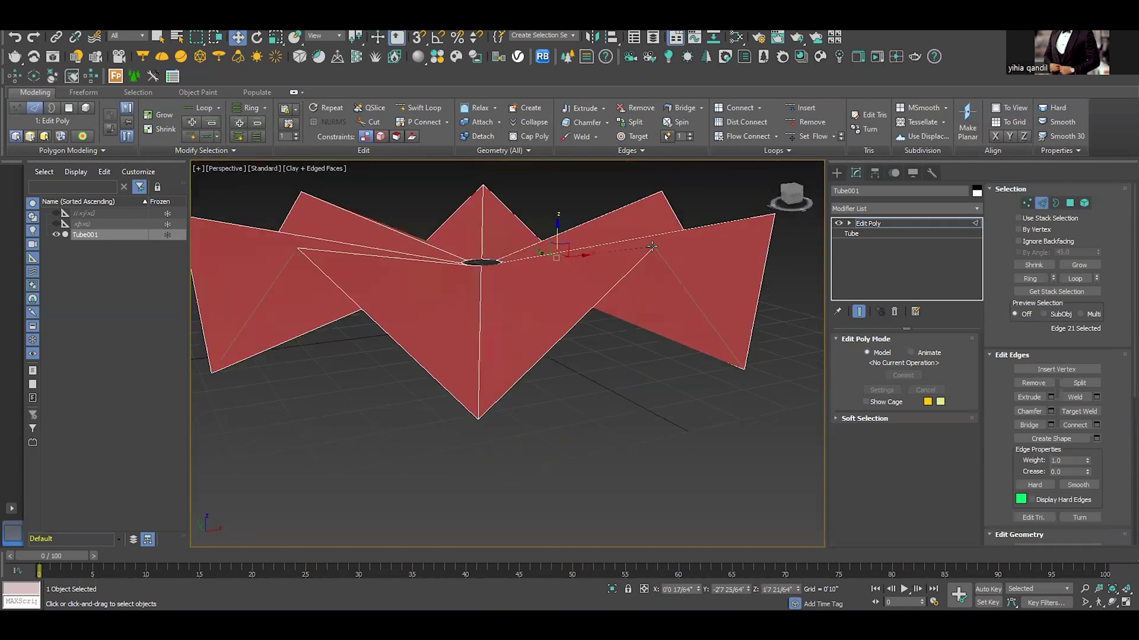
pyautogui.scroll(3, 667, 261)
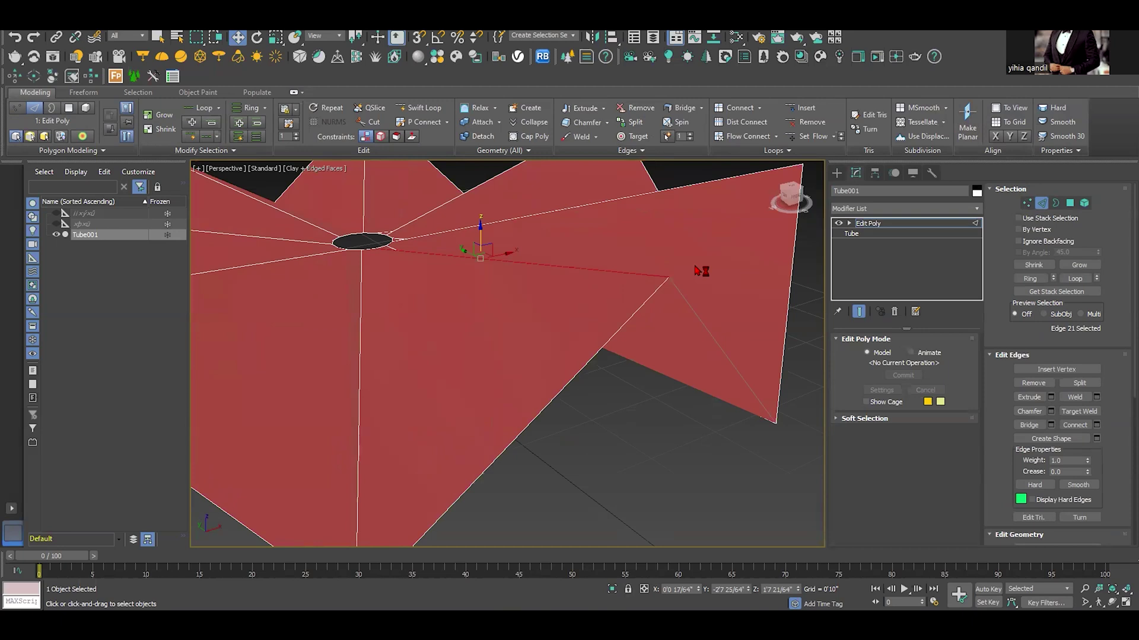
pyautogui.scroll(-3, 701, 271)
pyautogui.keyDown('ctrl'); pyautogui.click(734, 249); pyautogui.keyUp('ctrl')
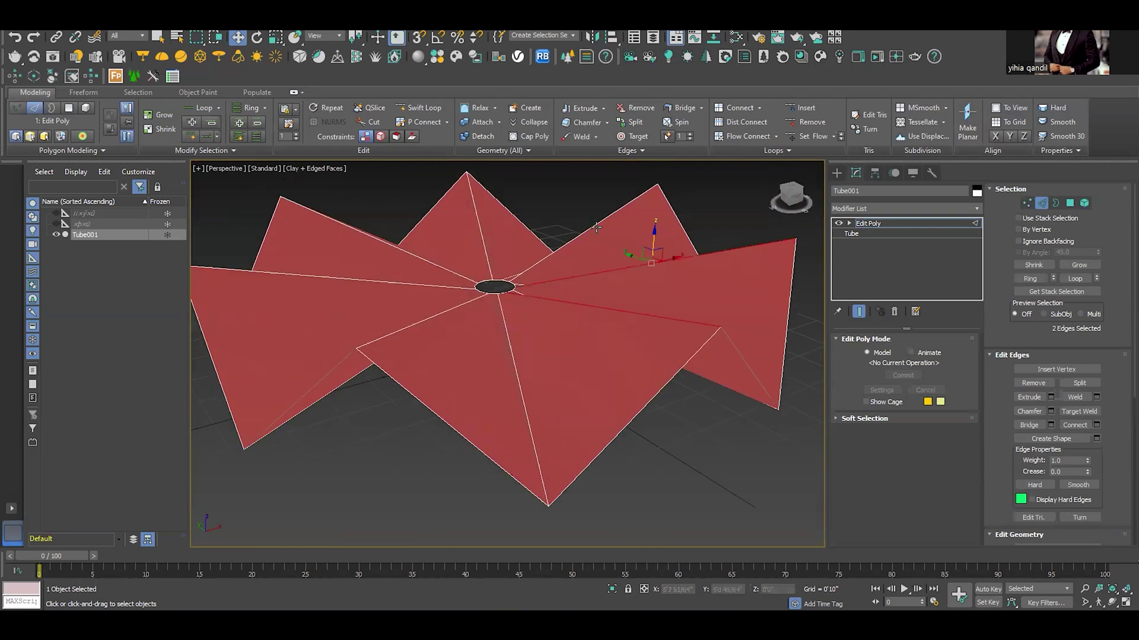
pyautogui.keyDown('ctrl'); pyautogui.click(596, 228); pyautogui.keyUp('ctrl')
pyautogui.keyDown('ctrl'); pyautogui.click(479, 227); pyautogui.keyUp('ctrl')
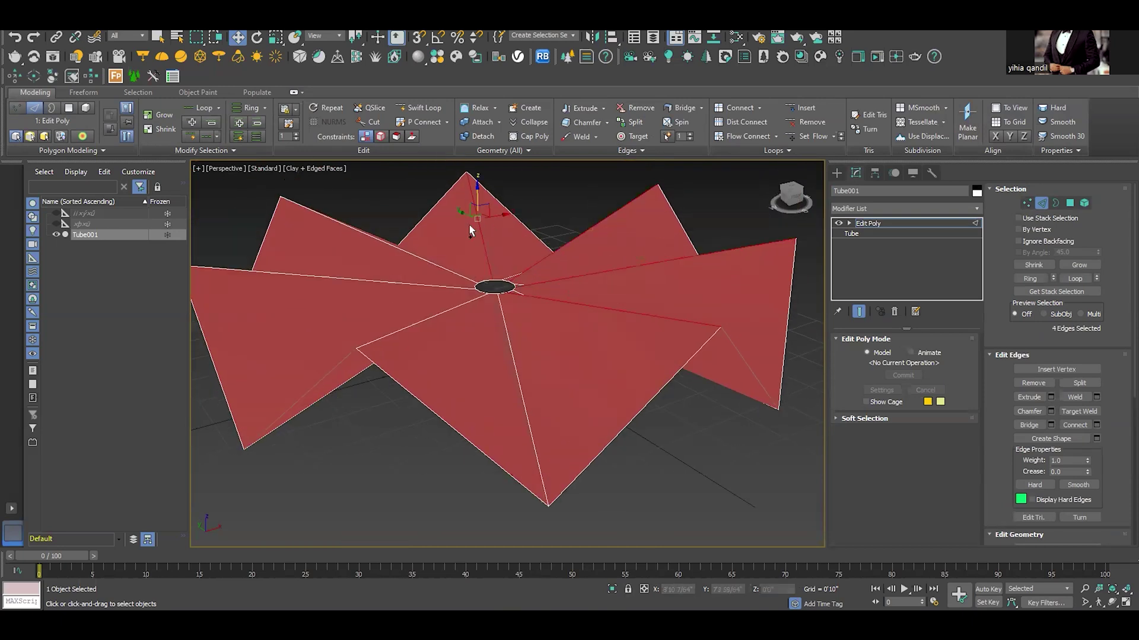
pyautogui.keyDown('ctrl'); pyautogui.click(354, 226); pyautogui.keyUp('ctrl')
pyautogui.keyDown('ctrl'); pyautogui.click(310, 273); pyautogui.keyUp('ctrl')
pyautogui.keyDown('alt'); pyautogui.moveTo(310, 273); pyautogui.dragTo(419, 338, button='middle'); pyautogui.keyUp('alt')
pyautogui.keyDown('ctrl'); pyautogui.click(424, 344); pyautogui.keyUp('ctrl')
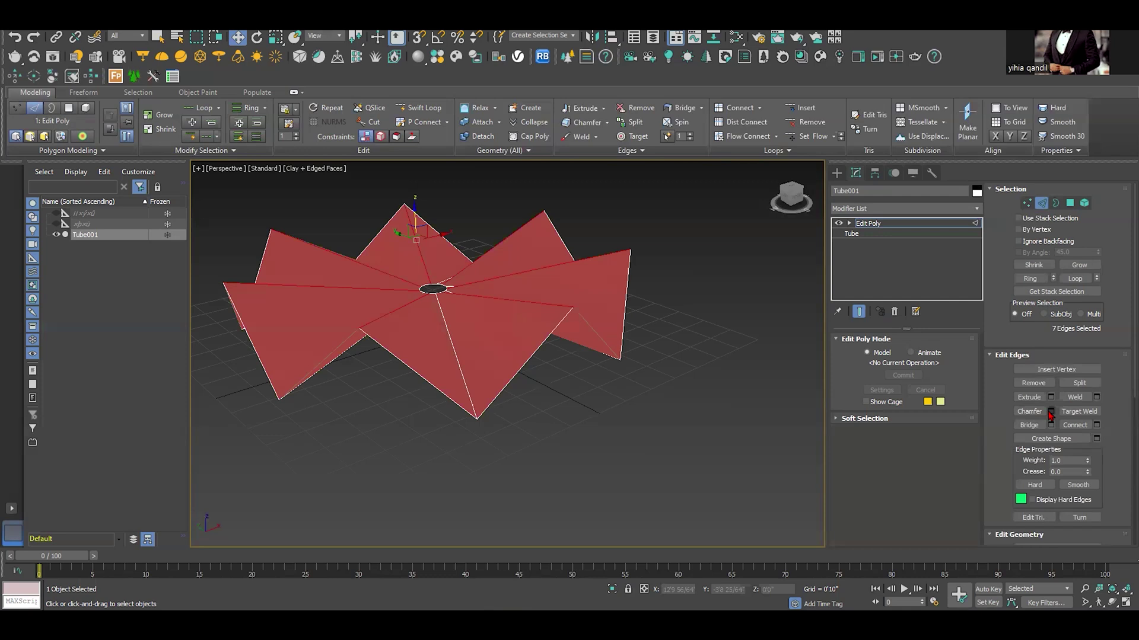
# Chamfer the seven ridge edges by 0'9 4/64" with 7 segments to round the petals like the building in the reference photo.
pyautogui.click(1050, 412)
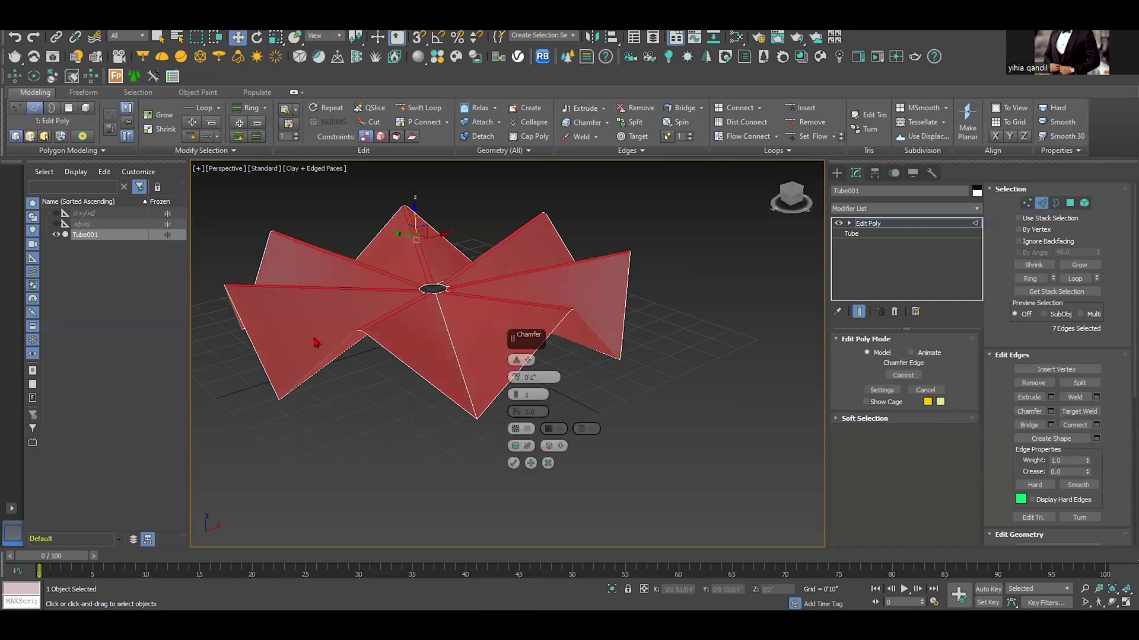
pyautogui.scroll(4, 375, 338)
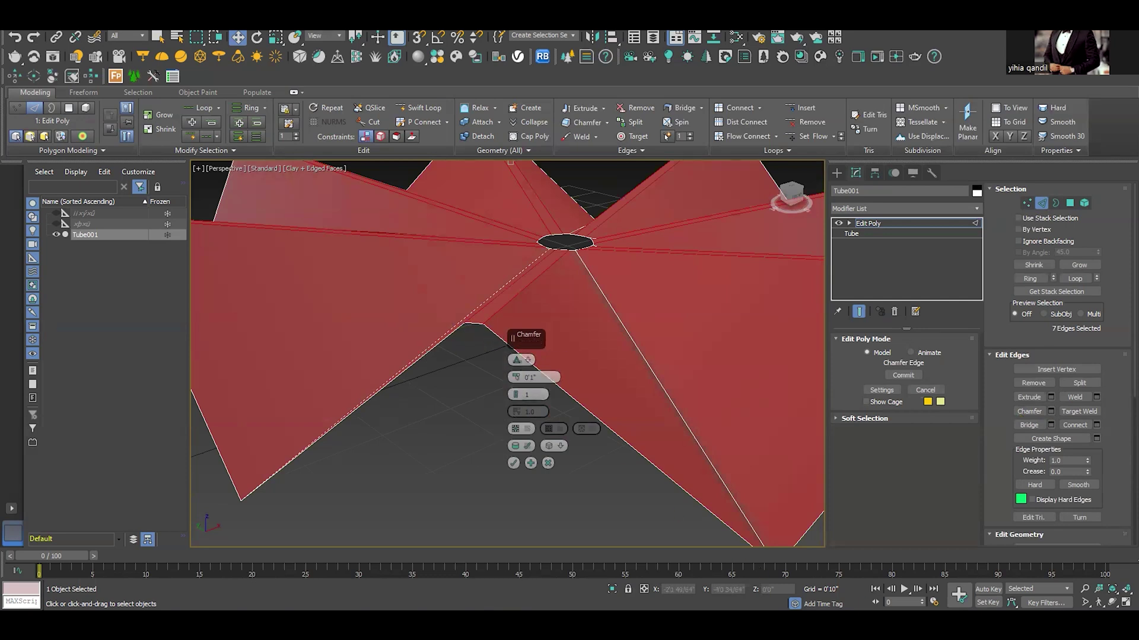
pyautogui.hotkey('alt', 'Tab')
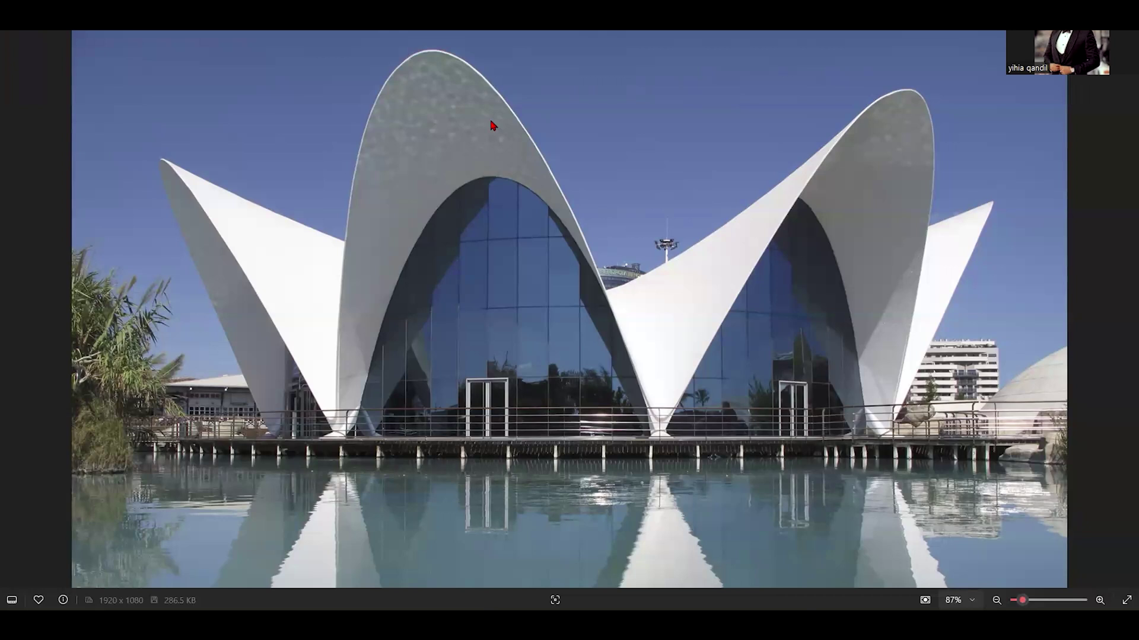
pyautogui.hotkey('alt', 'Tab')
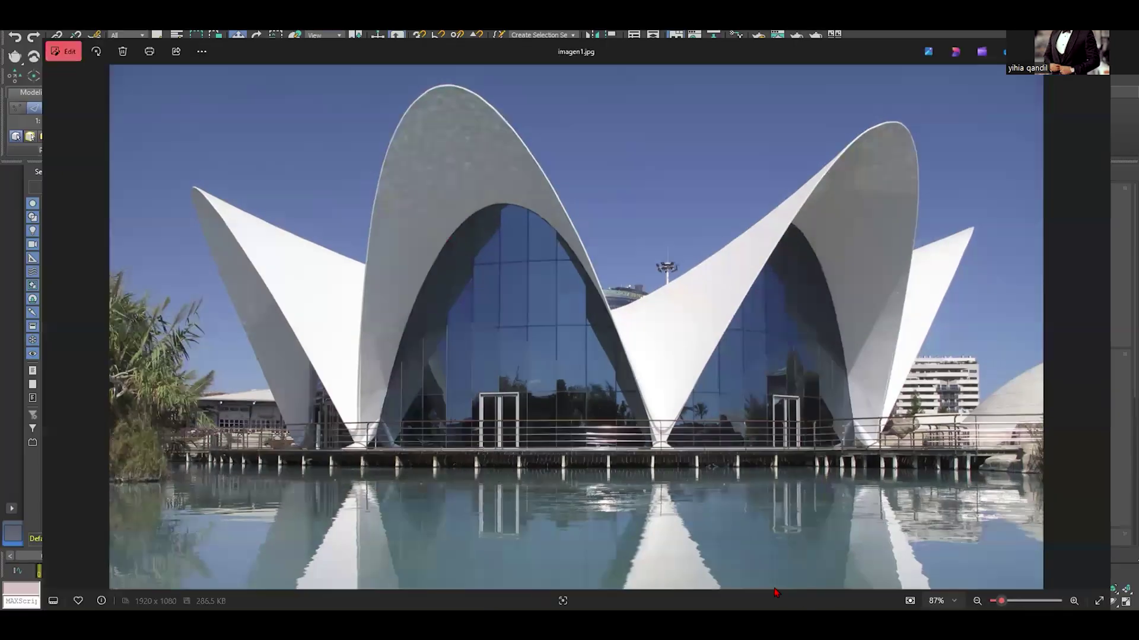
pyautogui.hotkey('alt', 'Tab')
pyautogui.moveTo(516, 396); pyautogui.dragTo(515, 335)
pyautogui.scroll(-7, 473, 401)
pyautogui.moveTo(472, 401)
pyautogui.mouseDown(button='middle')
pyautogui.moveTo(488, 380)
pyautogui.moveTo(418, 390)
pyautogui.moveTo(432, 383)
pyautogui.moveTo(406, 378)
pyautogui.moveTo(439, 360)
pyautogui.moveTo(433, 369)
pyautogui.moveTo(447, 373)
pyautogui.moveTo(420, 379)
pyautogui.moveTo(464, 383)
pyautogui.mouseUp(button='middle')
pyautogui.scroll(5, 428, 390)
pyautogui.scroll(3, 457, 365)
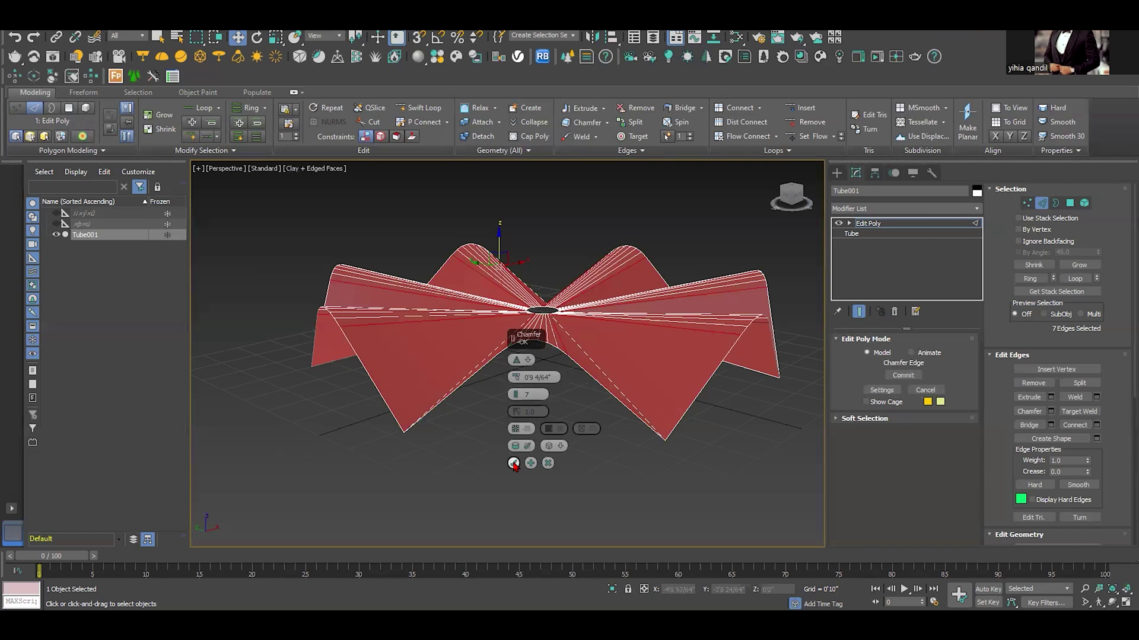
pyautogui.click(514, 463)
# Leave edge editing and add a Shell modifier with a 0'1" outer amount to thicken the roof surface.
pyautogui.click(922, 225)
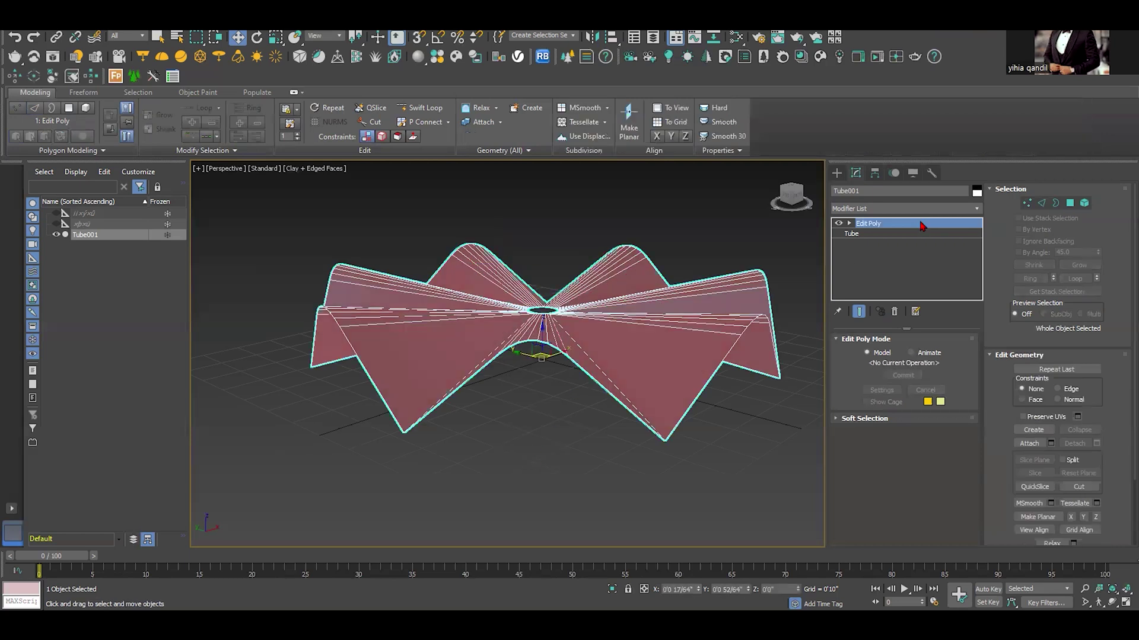
pyautogui.click(893, 210)
pyautogui.write('sh')
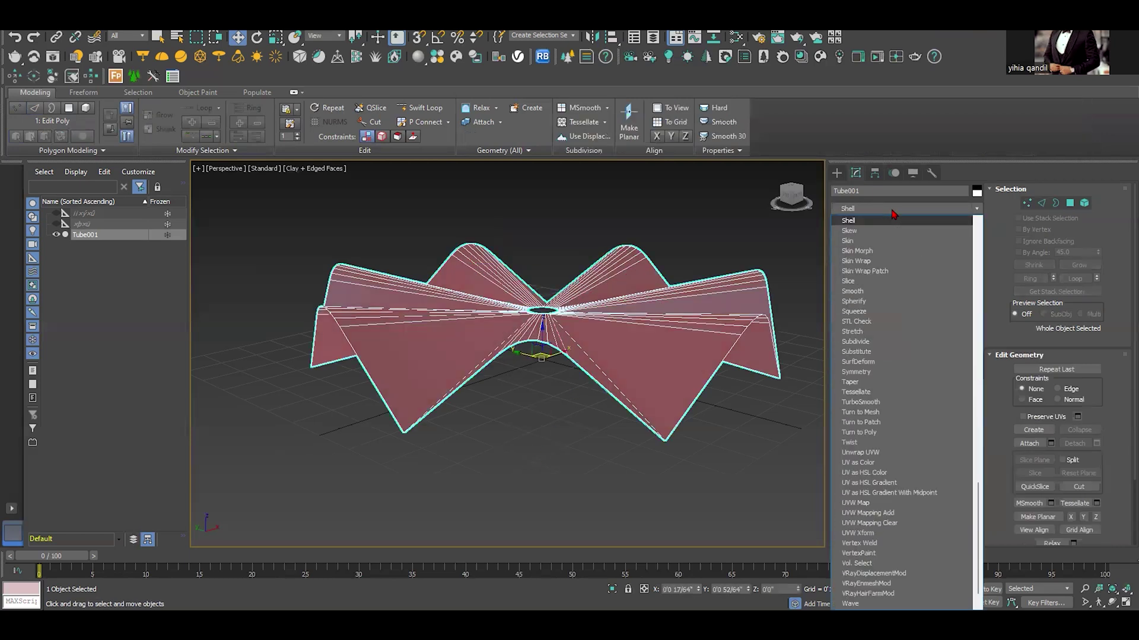
pyautogui.press('Return')
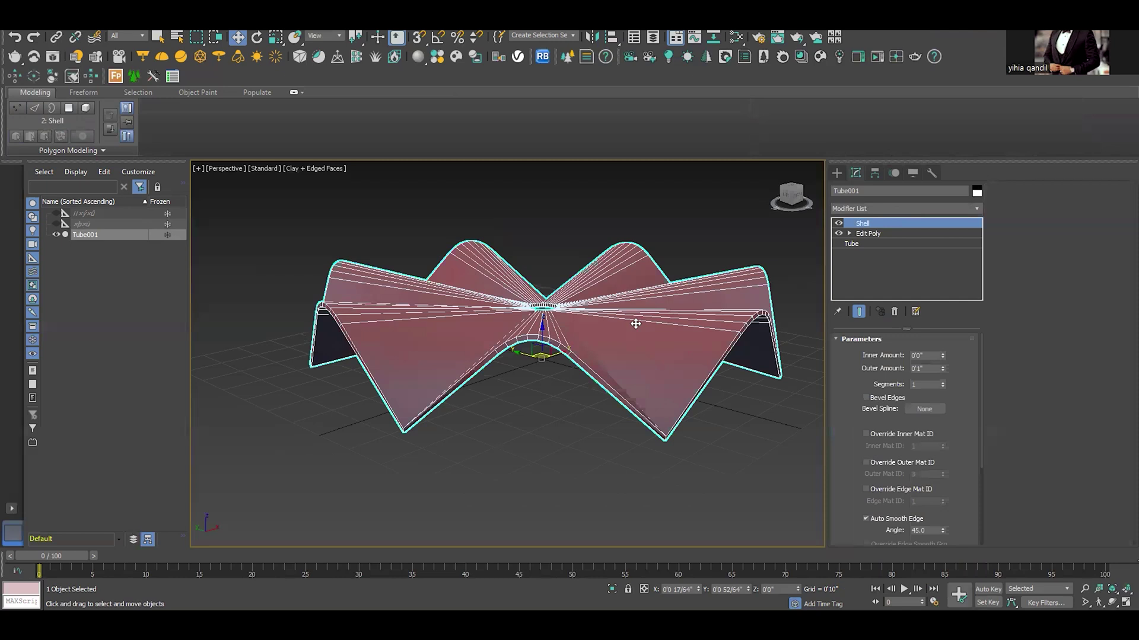
pyautogui.keyDown('alt'); pyautogui.moveTo(635, 324); pyautogui.dragTo(606, 337, button='middle'); pyautogui.keyUp('alt')
pyautogui.scroll(4, 527, 359)
pyautogui.scroll(-7, 537, 359)
pyautogui.scroll(2, 563, 348)
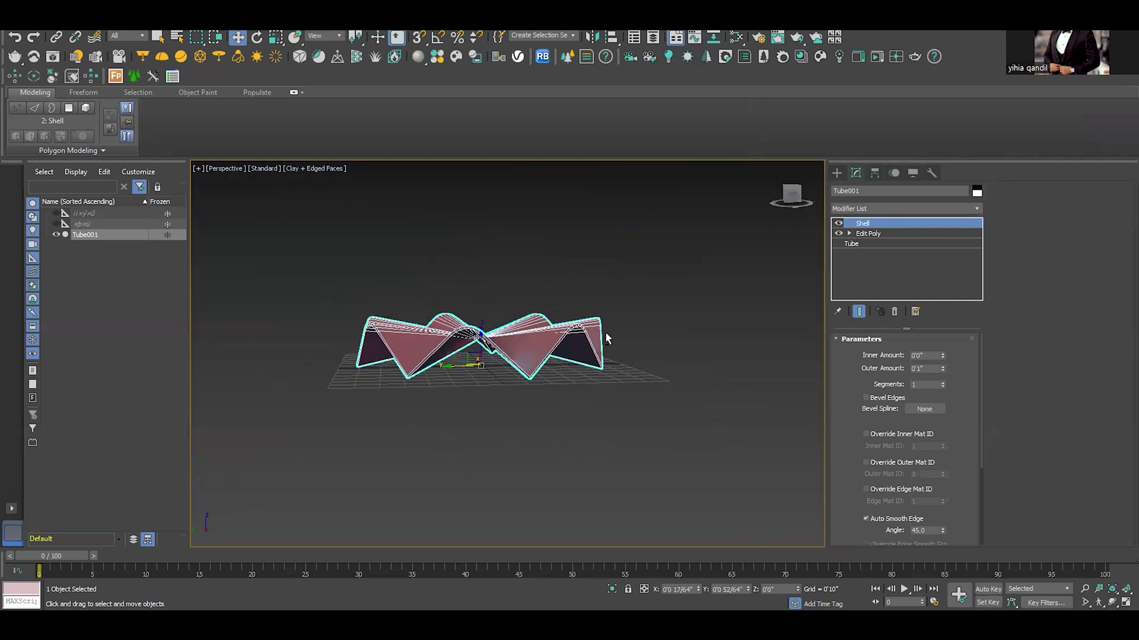
# Check the roof against the building reference photo, add an FFD 4x4x4 modifier to it and activate the modifier's control points.
pyautogui.click(705, 624)
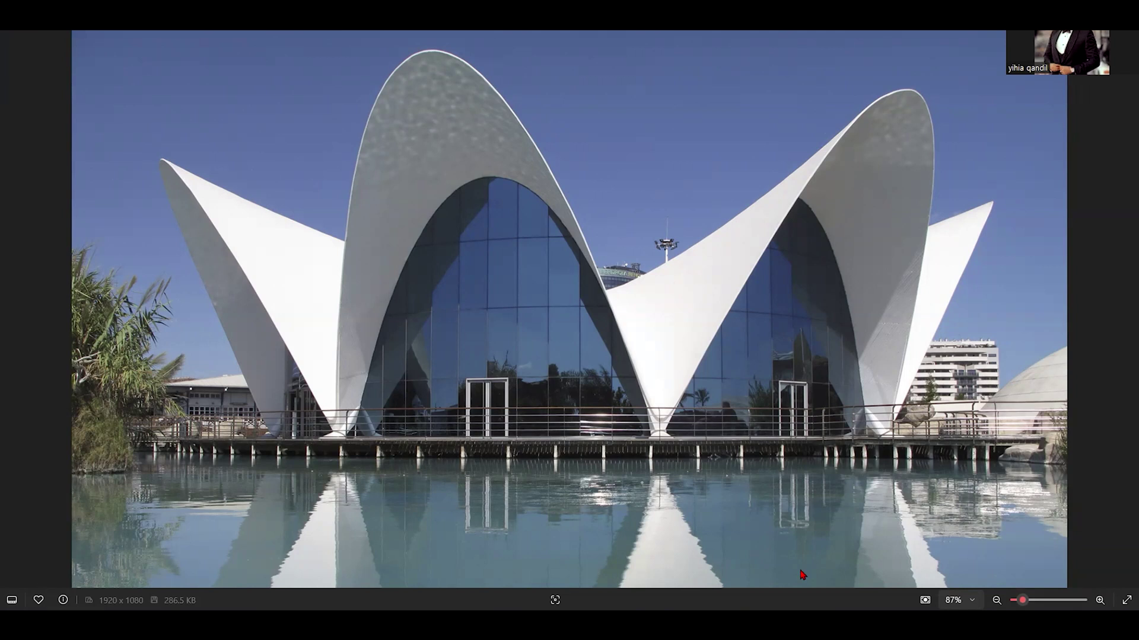
pyautogui.click(706, 623)
pyautogui.keyDown('alt'); pyautogui.moveTo(554, 308); pyautogui.dragTo(553, 329, button='middle'); pyautogui.keyUp('alt')
pyautogui.click(901, 208)
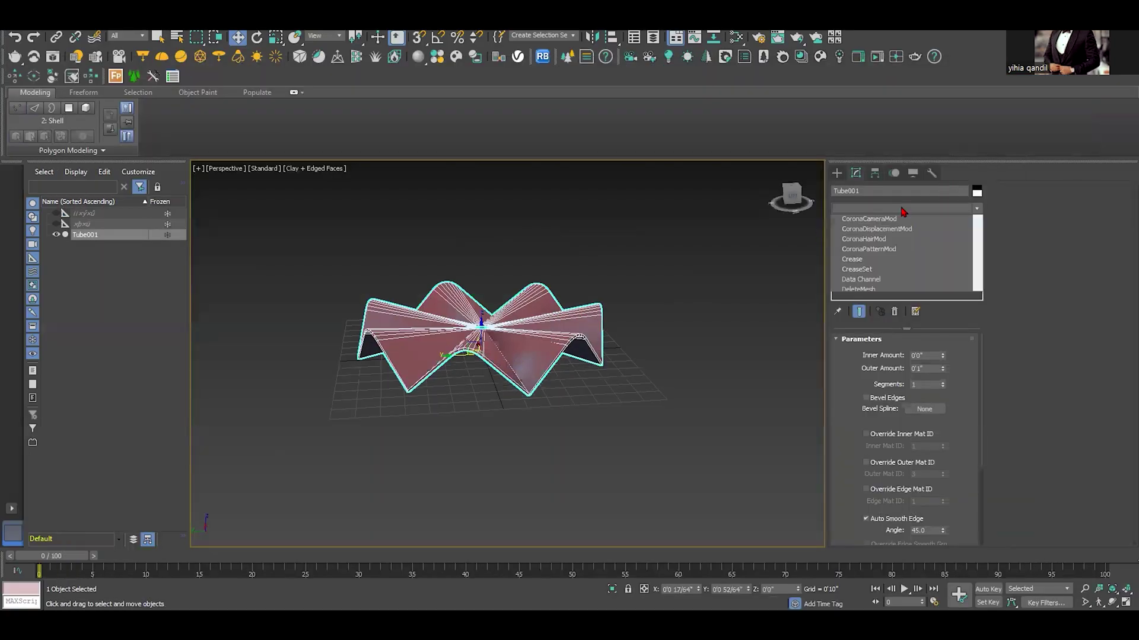
pyautogui.scroll(-3, 898, 249)
pyautogui.click(892, 243)
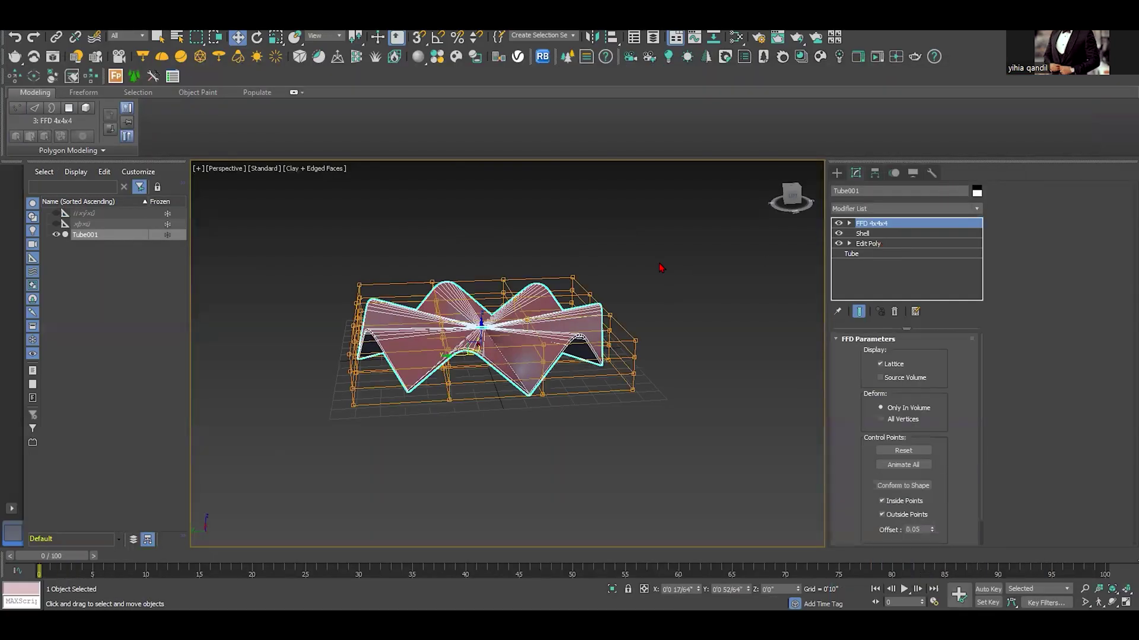
pyautogui.keyDown('alt'); pyautogui.moveTo(647, 263); pyautogui.dragTo(703, 261, button='middle'); pyautogui.keyUp('alt')
pyautogui.click(850, 224)
pyautogui.click(882, 233)
# Try scaling only the top row of FFD control points outward, and undo the scaling.
pyautogui.moveTo(349, 296); pyautogui.dragTo(278, 317)
pyautogui.keyDown('alt'); pyautogui.moveTo(457, 310); pyautogui.dragTo(481, 351, button='middle'); pyautogui.keyUp('alt')
pyautogui.press('r')
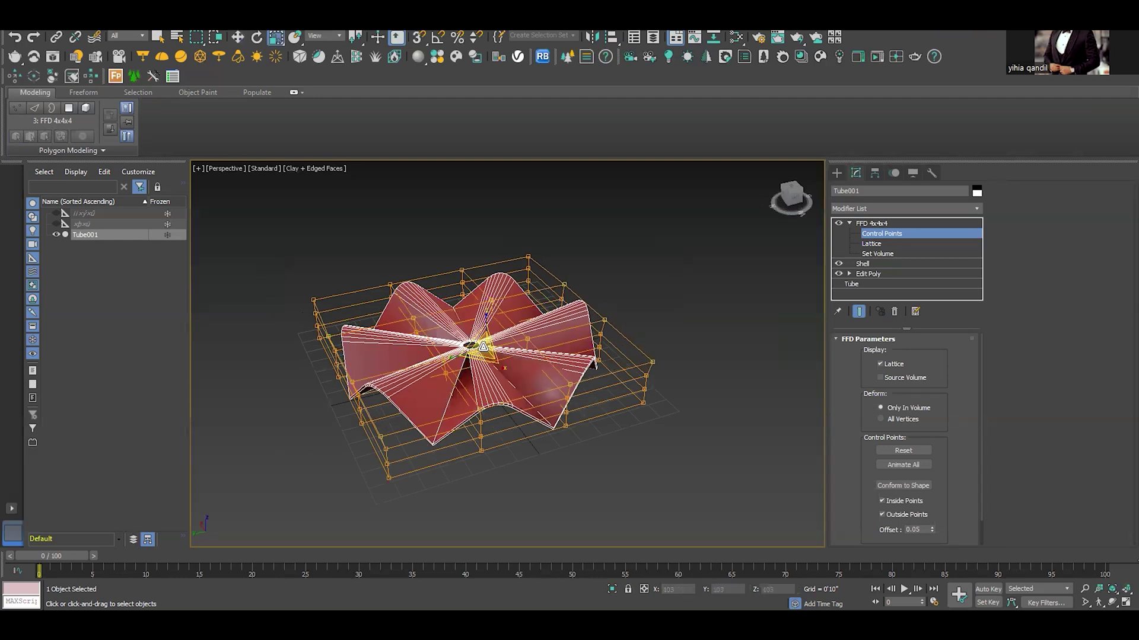
pyautogui.moveTo(483, 347)
pyautogui.mouseDown()
pyautogui.moveTo(487, 330)
pyautogui.moveTo(487, 339)
pyautogui.mouseUp()
pyautogui.keyDown('alt'); pyautogui.moveTo(459, 358); pyautogui.dragTo(332, 323, button='middle'); pyautogui.keyUp('alt')
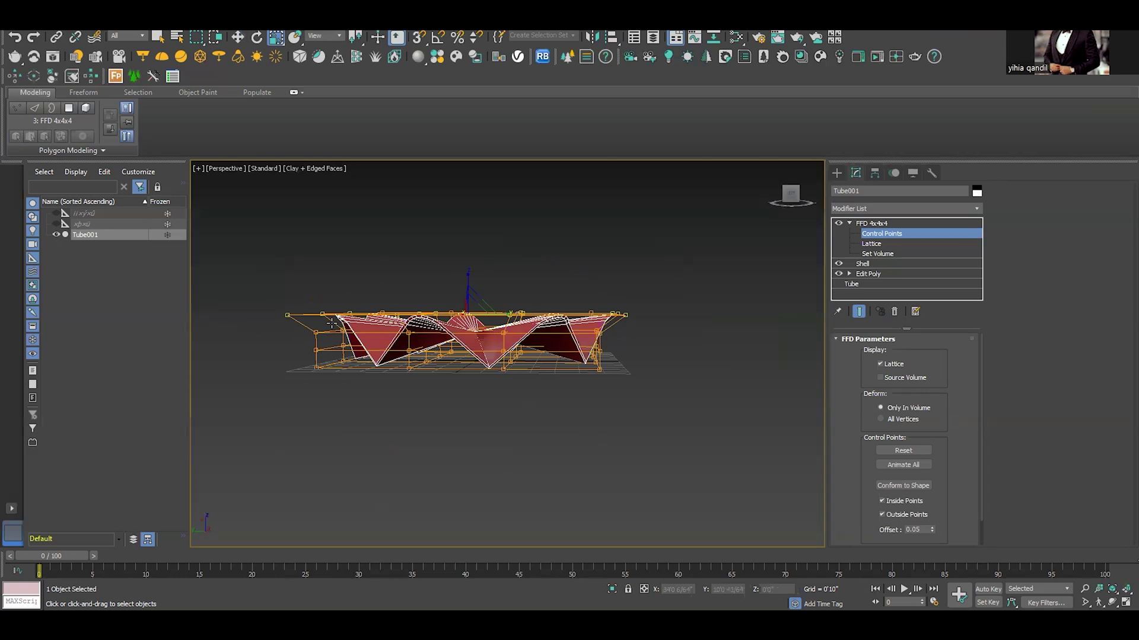
pyautogui.scroll(5, 331, 324)
pyautogui.hotkey('ctrl', 'z')
pyautogui.scroll(-5, 394, 307)
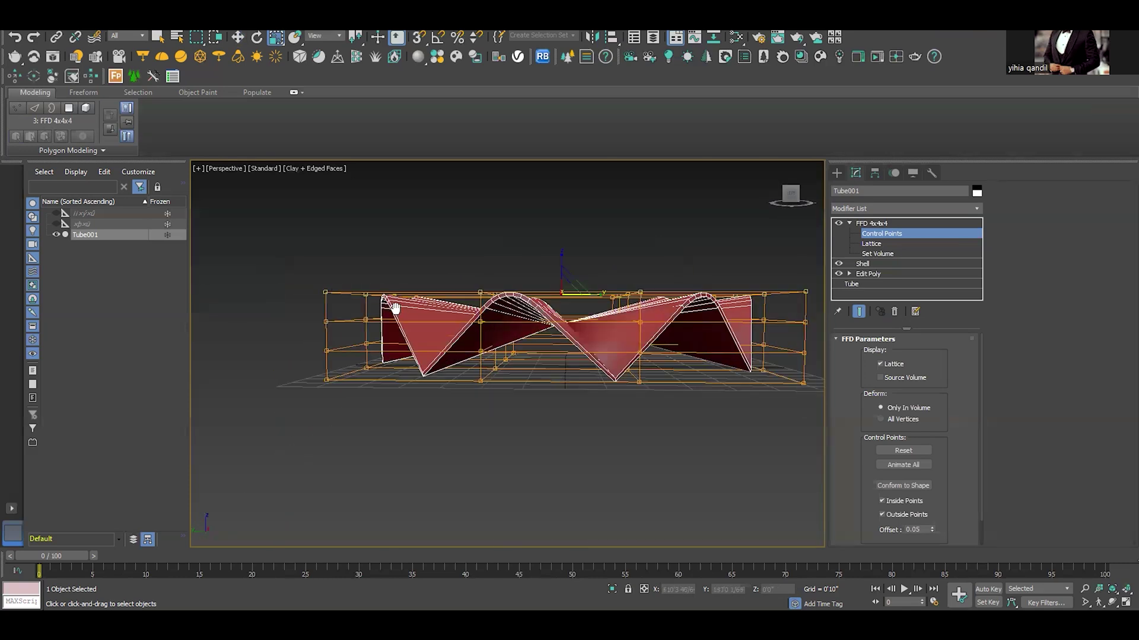
# Scale the upper two rows of FFD control points outward to flare the petal tips, leave control-point editing and deselect the roof.
pyautogui.click(794, 198)
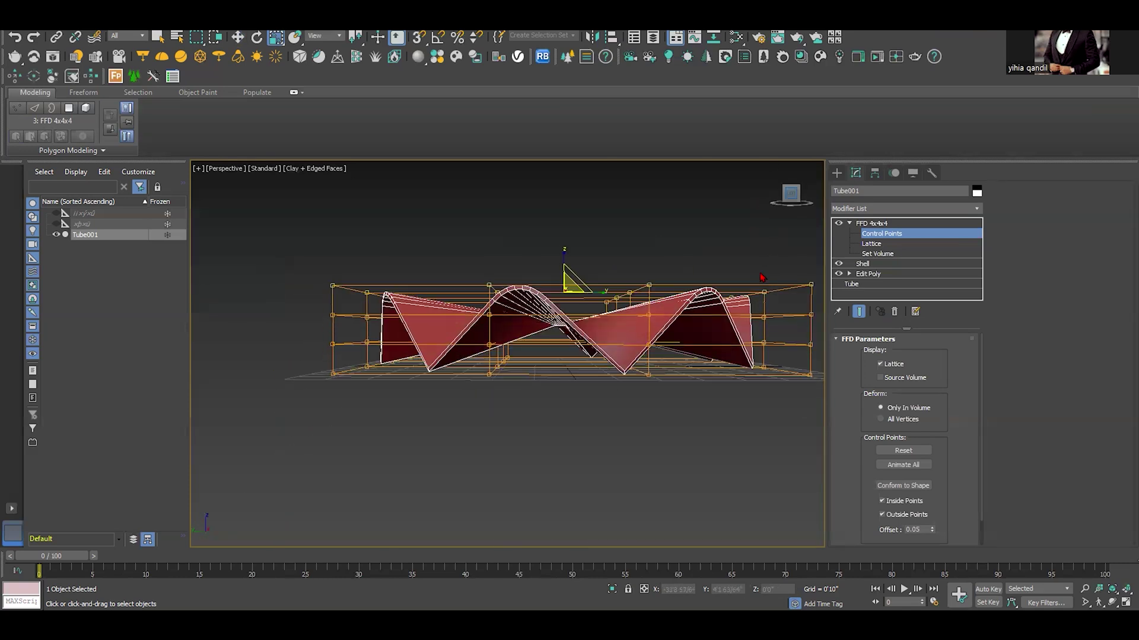
pyautogui.moveTo(694, 281); pyautogui.dragTo(651, 275, button='middle')
pyautogui.scroll(-4, 651, 275)
pyautogui.moveTo(730, 250); pyautogui.dragTo(419, 307)
pyautogui.keyDown('alt'); pyautogui.moveTo(455, 297); pyautogui.dragTo(522, 346, button='middle'); pyautogui.keyUp('alt')
pyautogui.moveTo(550, 302); pyautogui.dragTo(587, 336)
pyautogui.keyDown('alt'); pyautogui.moveTo(558, 345); pyautogui.dragTo(445, 315, button='middle'); pyautogui.keyUp('alt')
pyautogui.scroll(2, 445, 314)
pyautogui.click(887, 236)
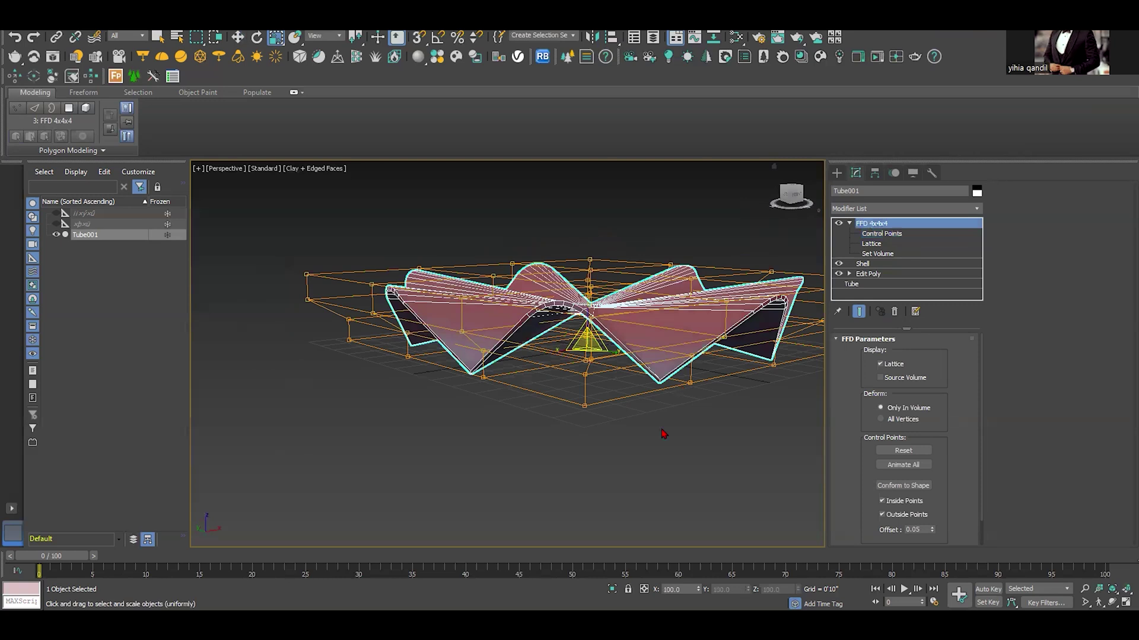
pyautogui.click(662, 432)
# Duplicate the flared roof once, placing an independent copy about 12' along negative X beside the original.
pyautogui.keyDown('alt'); pyautogui.moveTo(496, 347); pyautogui.dragTo(478, 360, button='middle'); pyautogui.keyUp('alt')
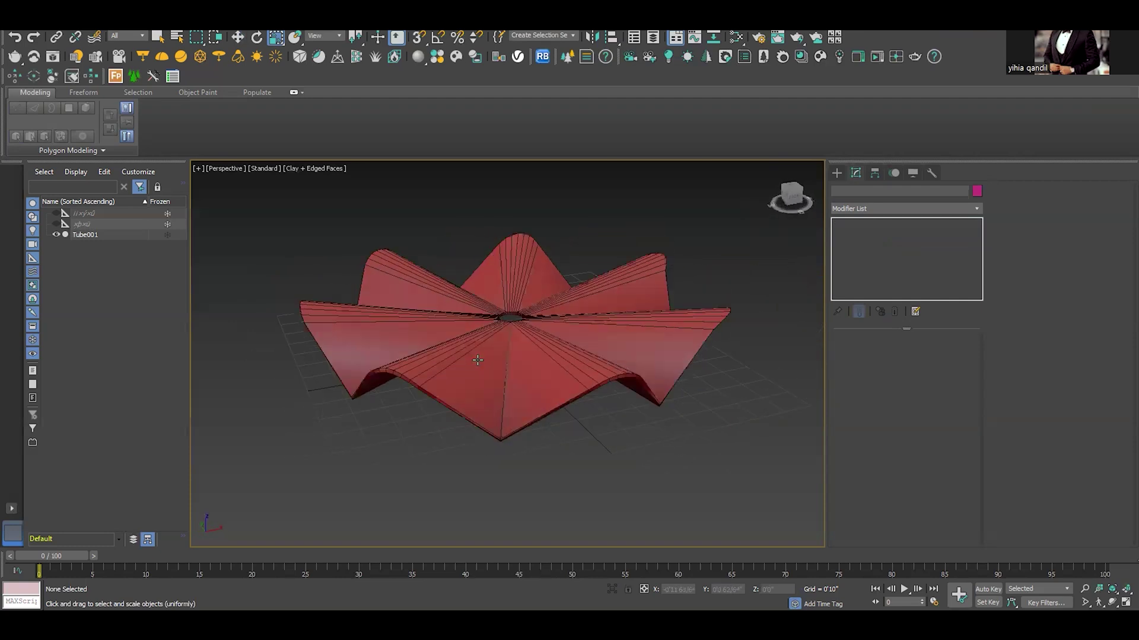
pyautogui.click(519, 345)
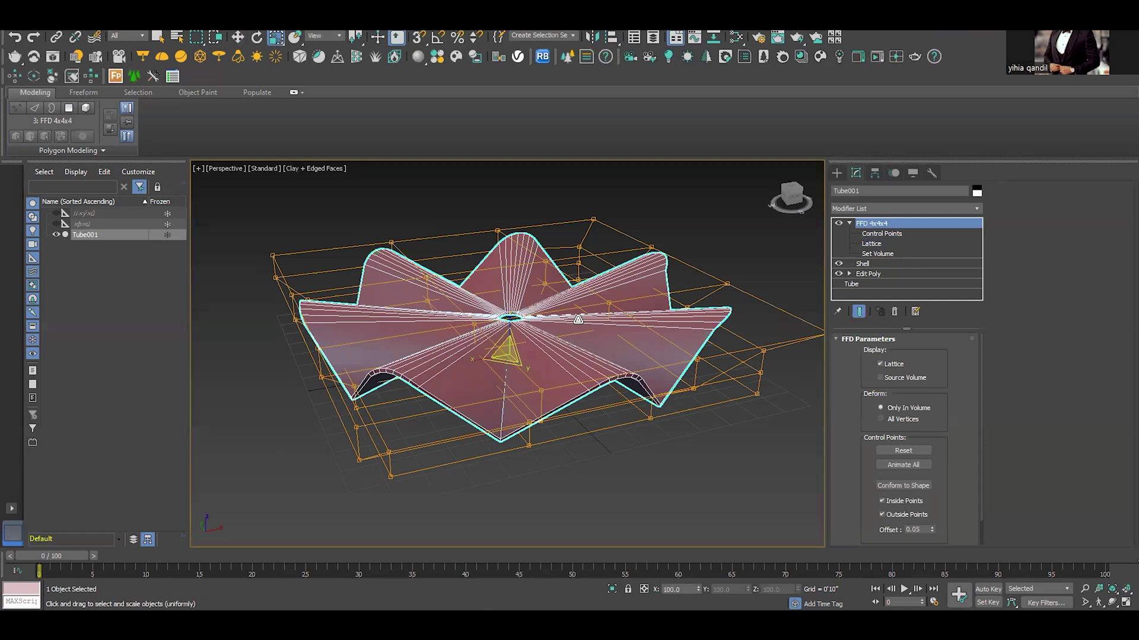
pyautogui.press('w')
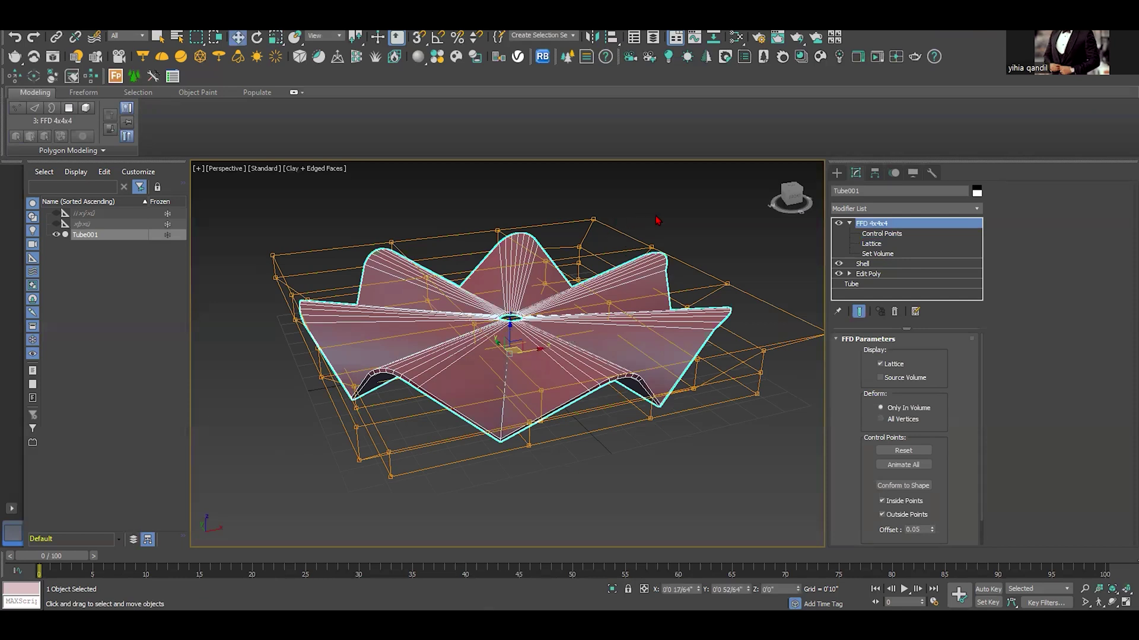
pyautogui.keyDown('alt'); pyautogui.moveTo(598, 300); pyautogui.dragTo(539, 302, button='middle'); pyautogui.keyUp('alt')
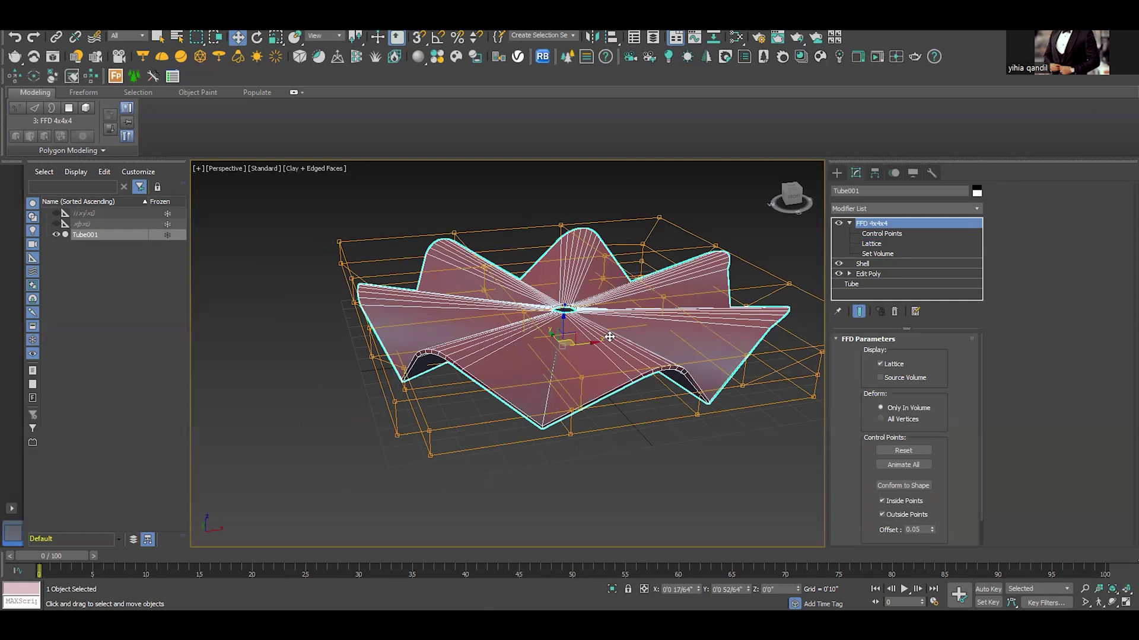
pyautogui.scroll(-5, 594, 341)
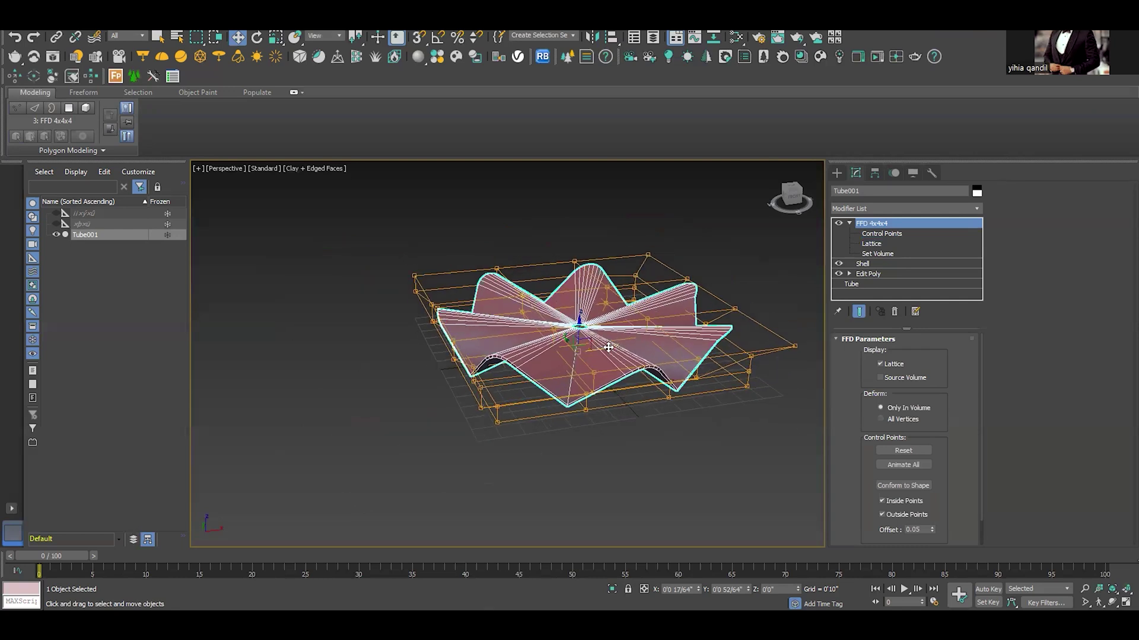
pyautogui.keyDown('shift'); pyautogui.moveTo(601, 349); pyautogui.dragTo(317, 386); pyautogui.keyUp('shift')
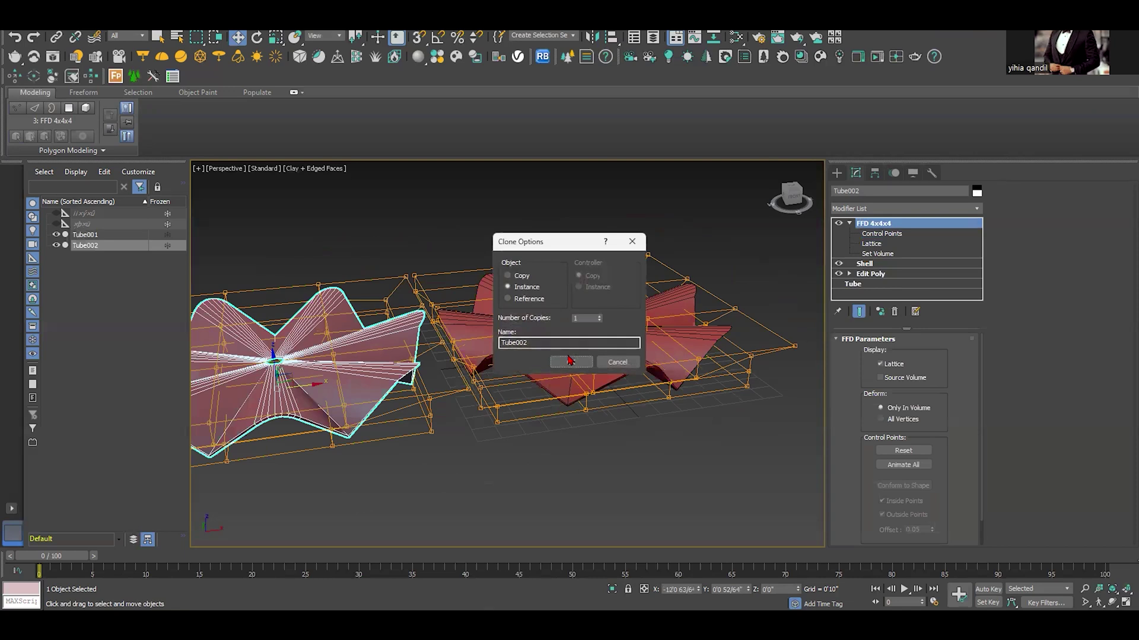
pyautogui.click(570, 363)
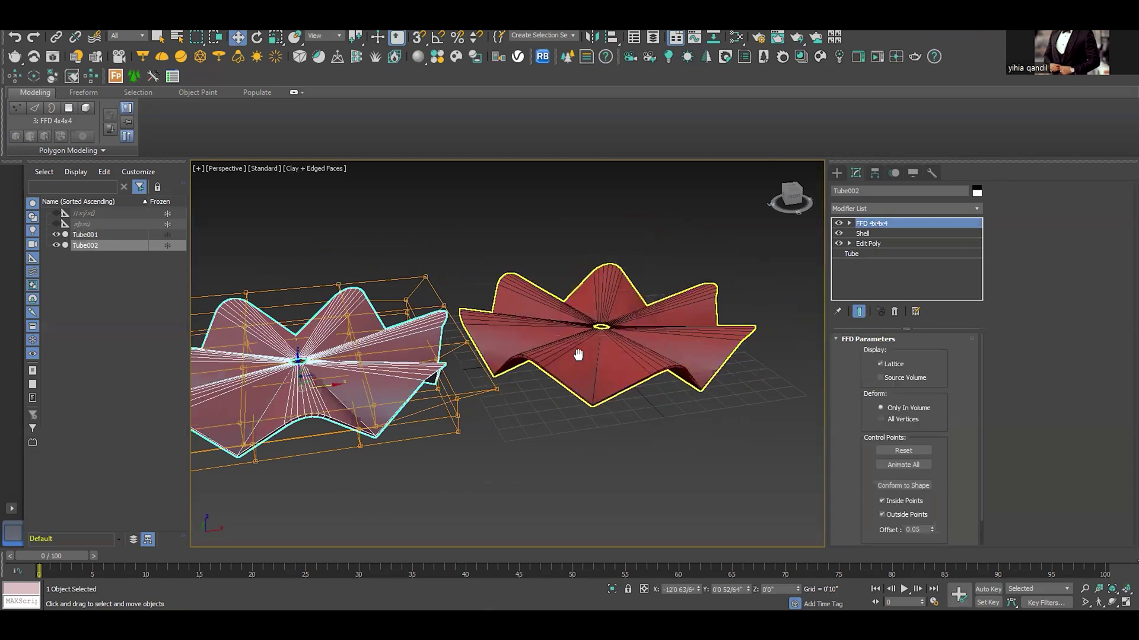
pyautogui.scroll(2, 575, 318)
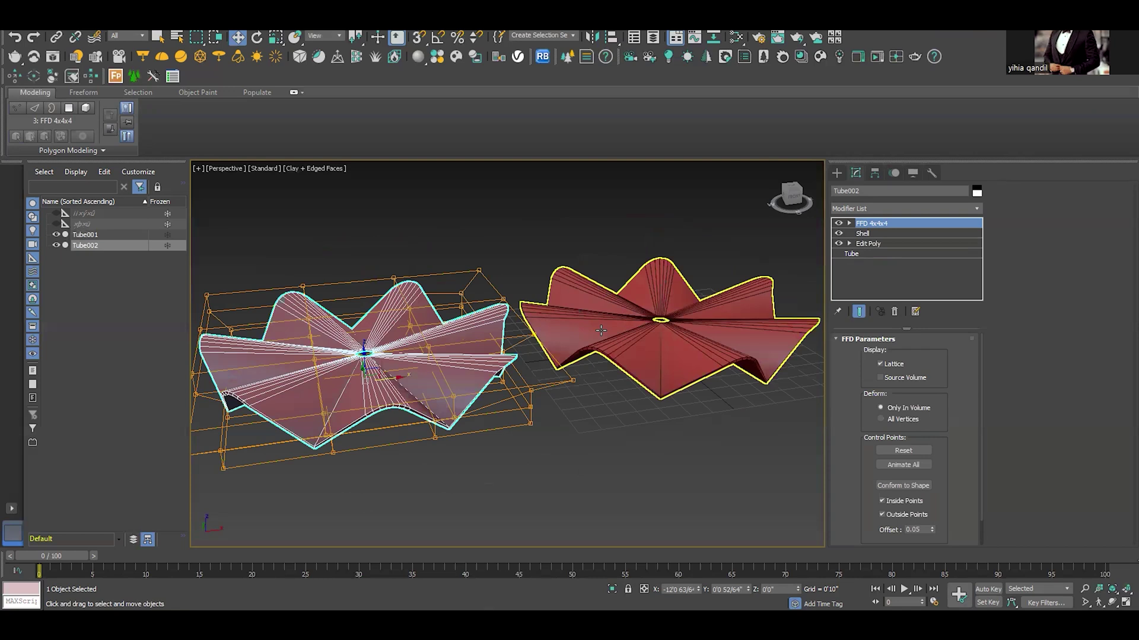
pyautogui.moveTo(464, 347); pyautogui.dragTo(553, 346, button='middle')
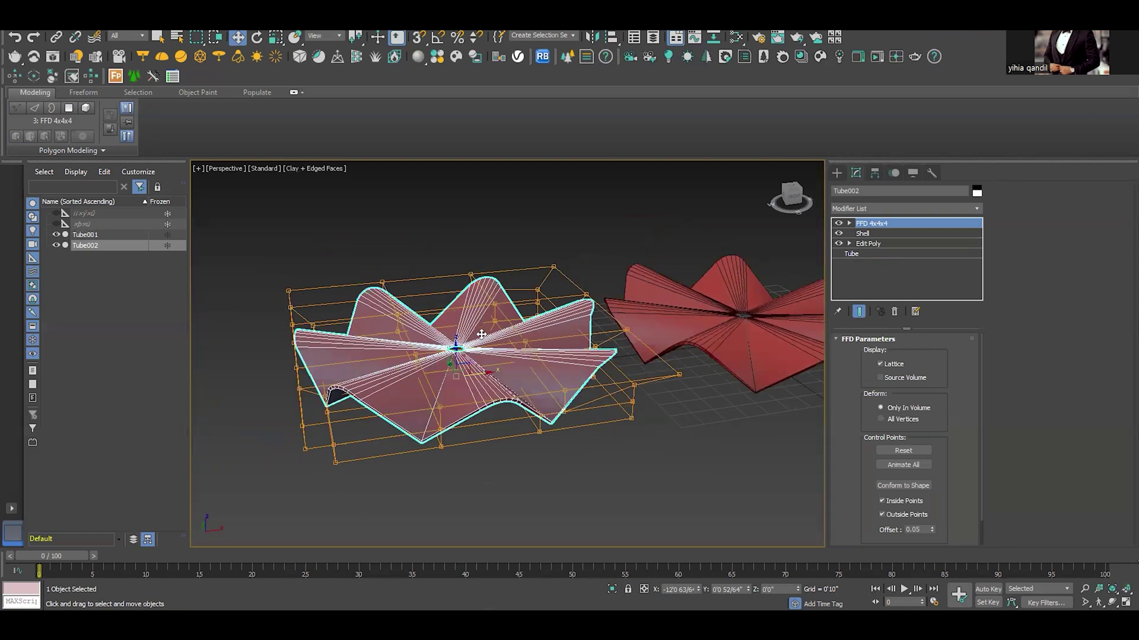
pyautogui.scroll(2, 415, 363)
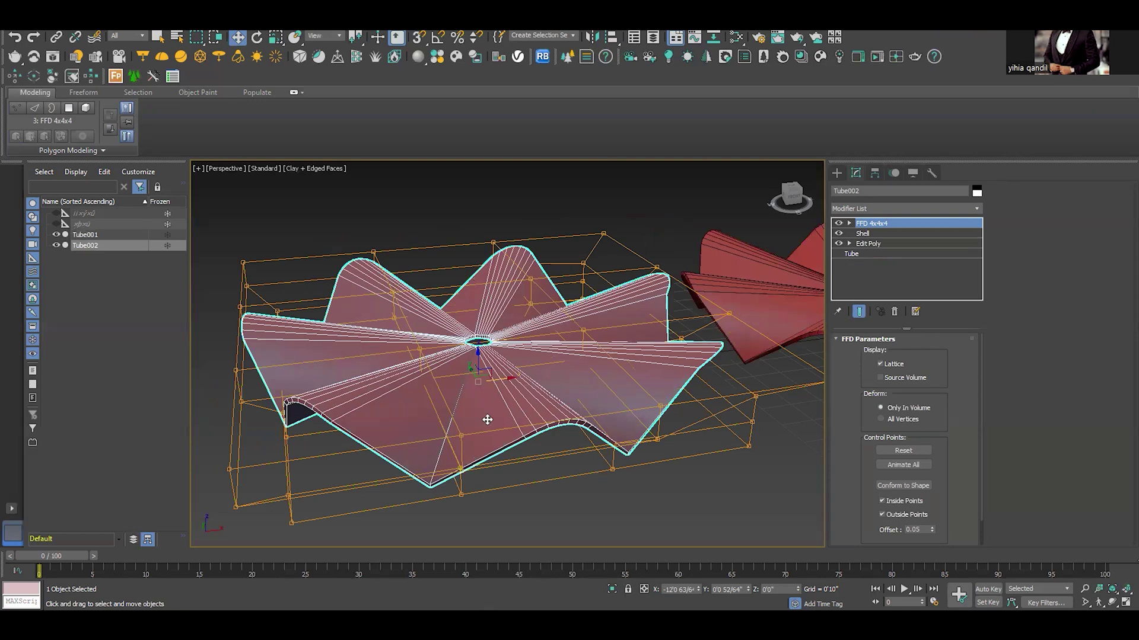
# Add an Edit Poly modifier above the FFD 4x4x4 on the copied roof.
pyautogui.click(864, 210)
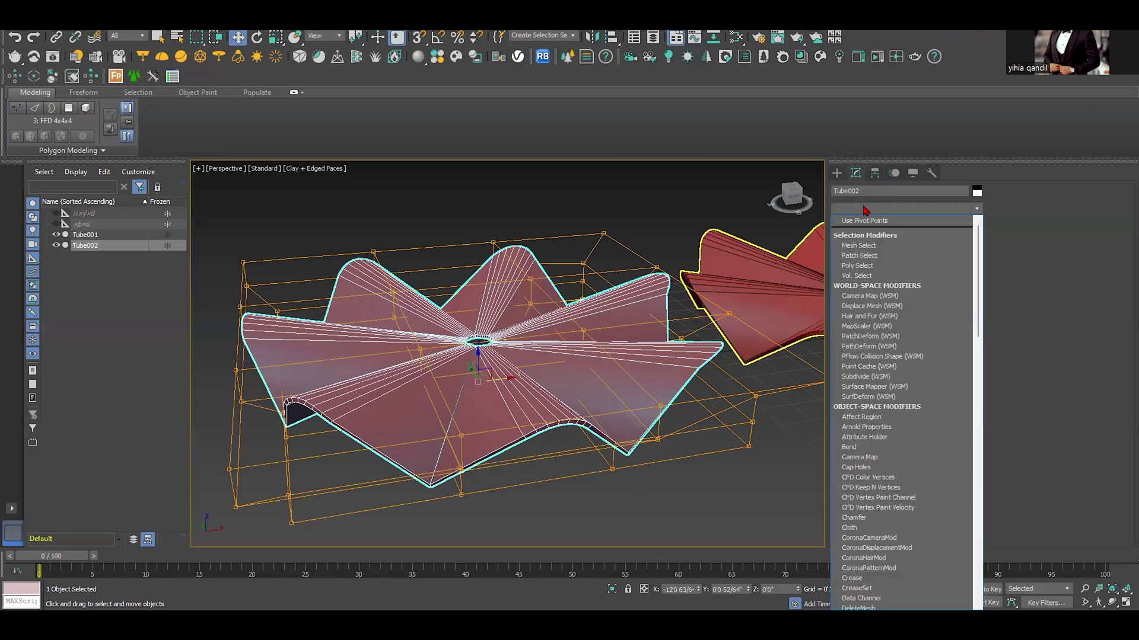
pyautogui.press('e')
pyautogui.press('e')
pyautogui.press('e')
pyautogui.press('e')
pyautogui.press('Return')
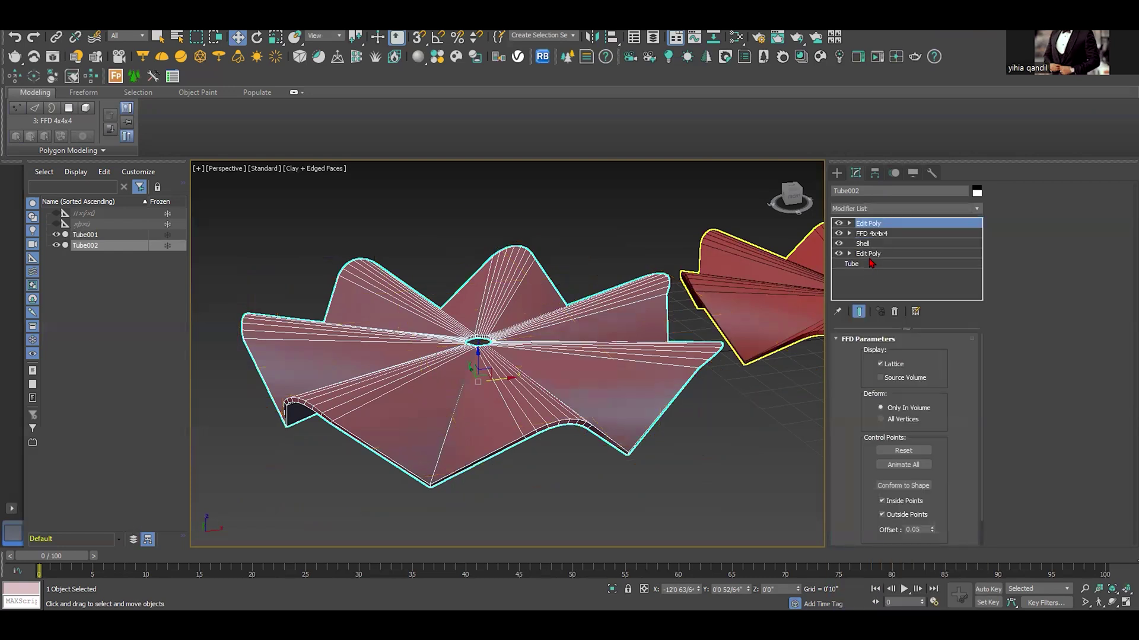
pyautogui.moveTo(588, 227); pyautogui.dragTo(611, 236, button='middle')
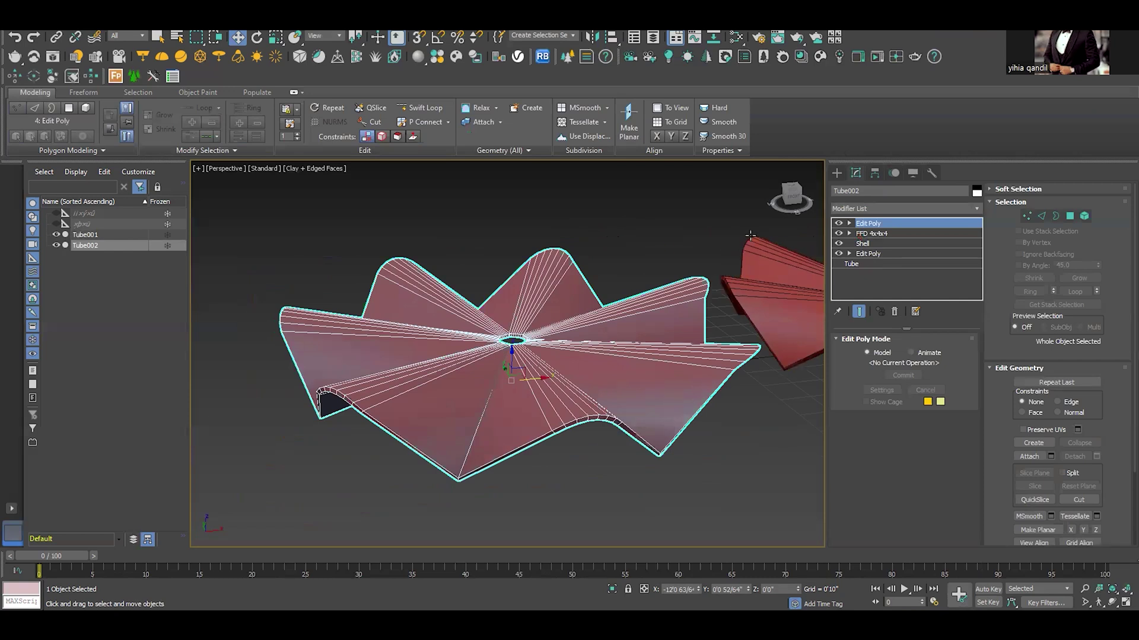
# Select all radial edges of the copied roof by expanding an edge selection with Ring.
pyautogui.click(1041, 216)
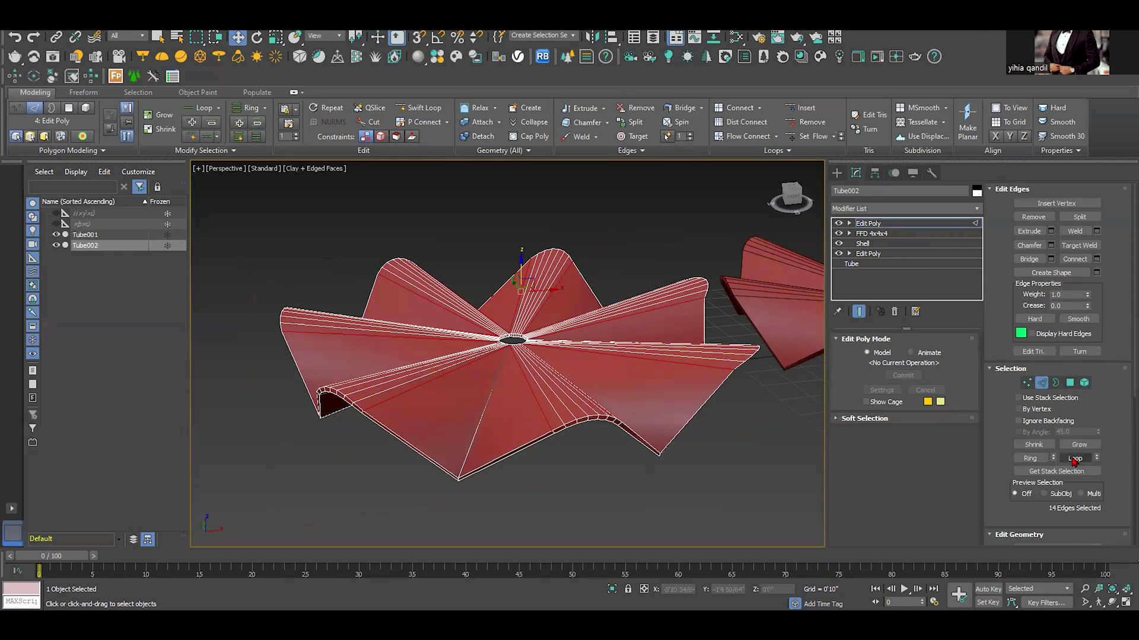
pyautogui.click(1030, 458)
pyautogui.click(1030, 459)
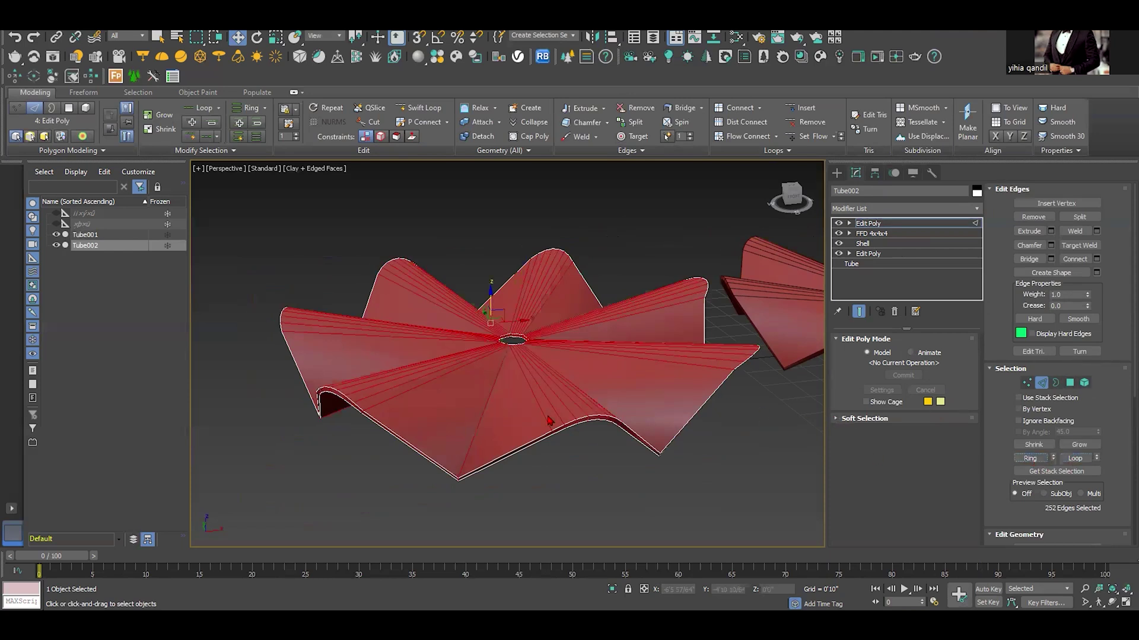
pyautogui.moveTo(458, 373)
pyautogui.keyDown('alt'); pyautogui.mouseDown(button='middle')
pyautogui.moveTo(433, 374)
pyautogui.moveTo(462, 359)
pyautogui.mouseUp(button='middle'); pyautogui.keyUp('alt')
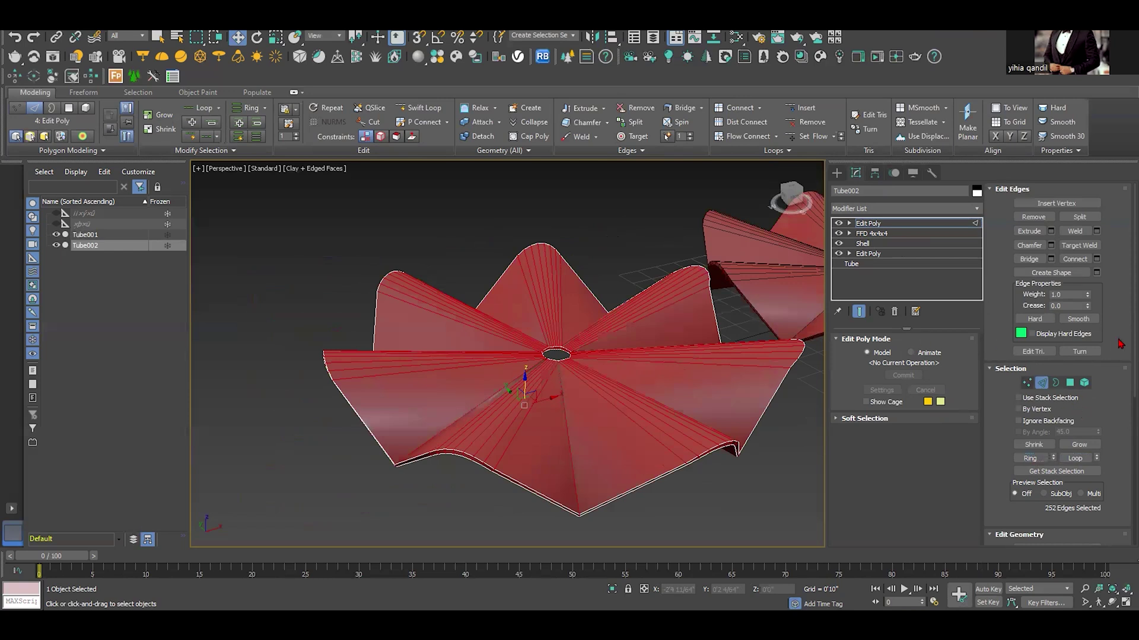
# Connect the selected radial edges with 19 segments to add concentric edge loops across the petals.
pyautogui.click(1096, 259)
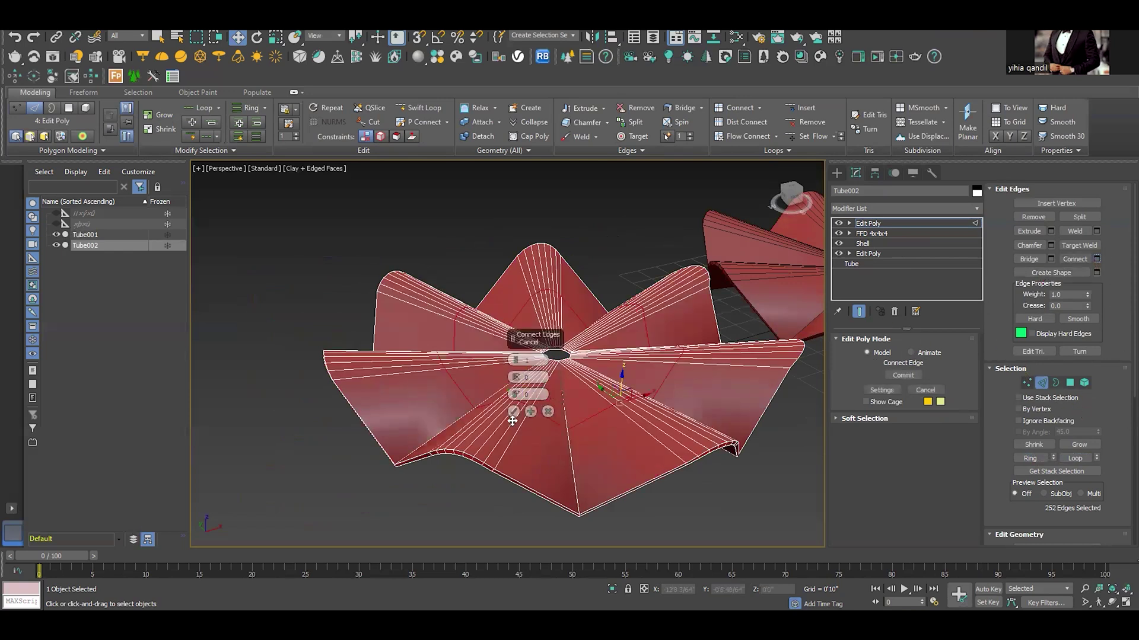
pyautogui.click(516, 360)
pyautogui.click(516, 360)
pyautogui.click(517, 360)
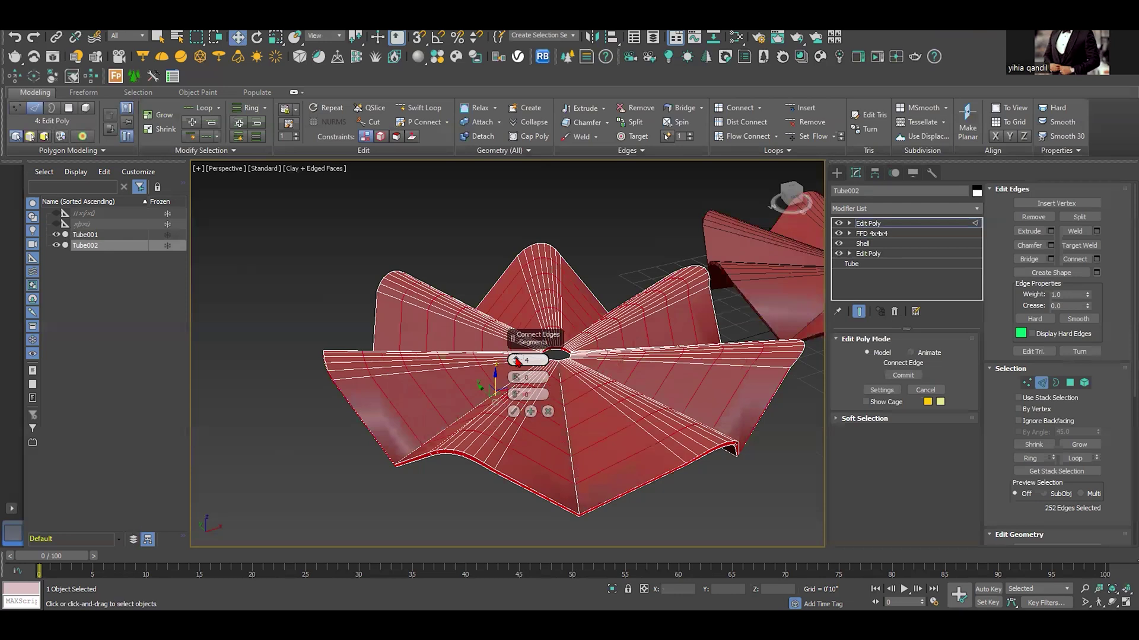
pyautogui.moveTo(516, 362); pyautogui.dragTo(517, 372)
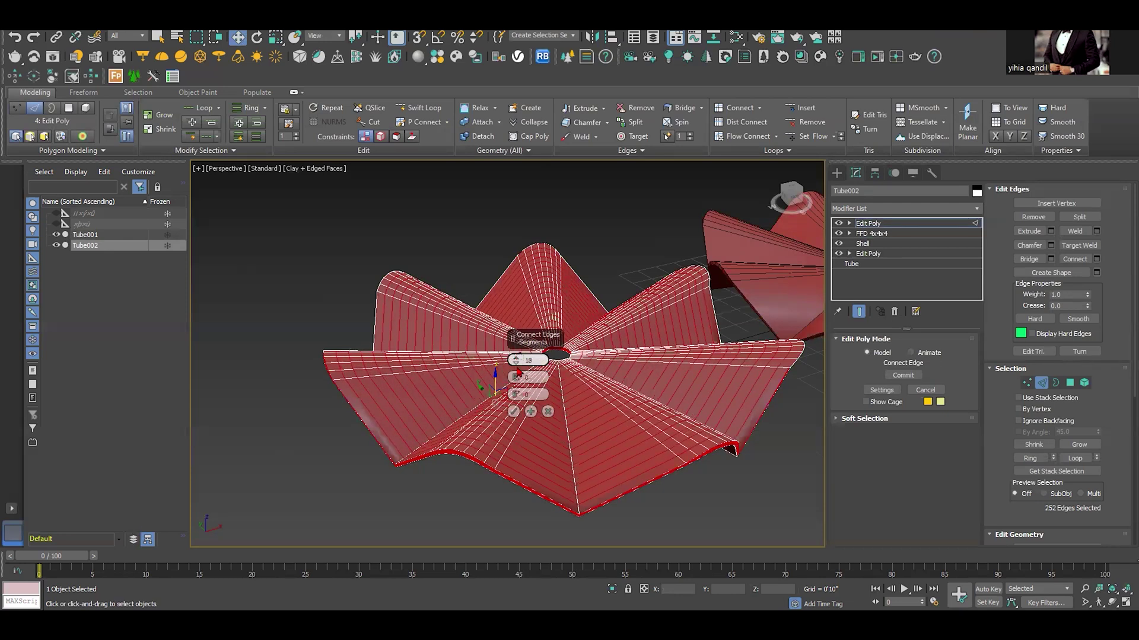
pyautogui.click(514, 411)
pyautogui.keyDown('alt'); pyautogui.moveTo(534, 414); pyautogui.dragTo(503, 236, button='middle'); pyautogui.keyUp('alt')
pyautogui.scroll(3, 603, 382)
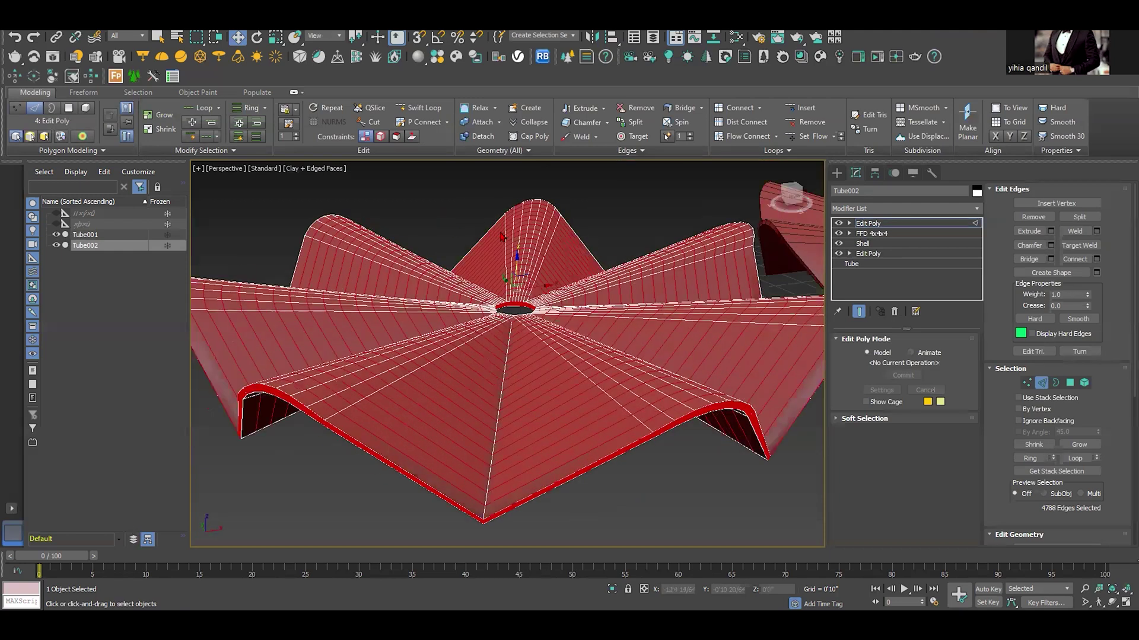
# Connect the new concentric edges with 19 segments to form a dense grid, and leave edge editing.
pyautogui.click(1096, 261)
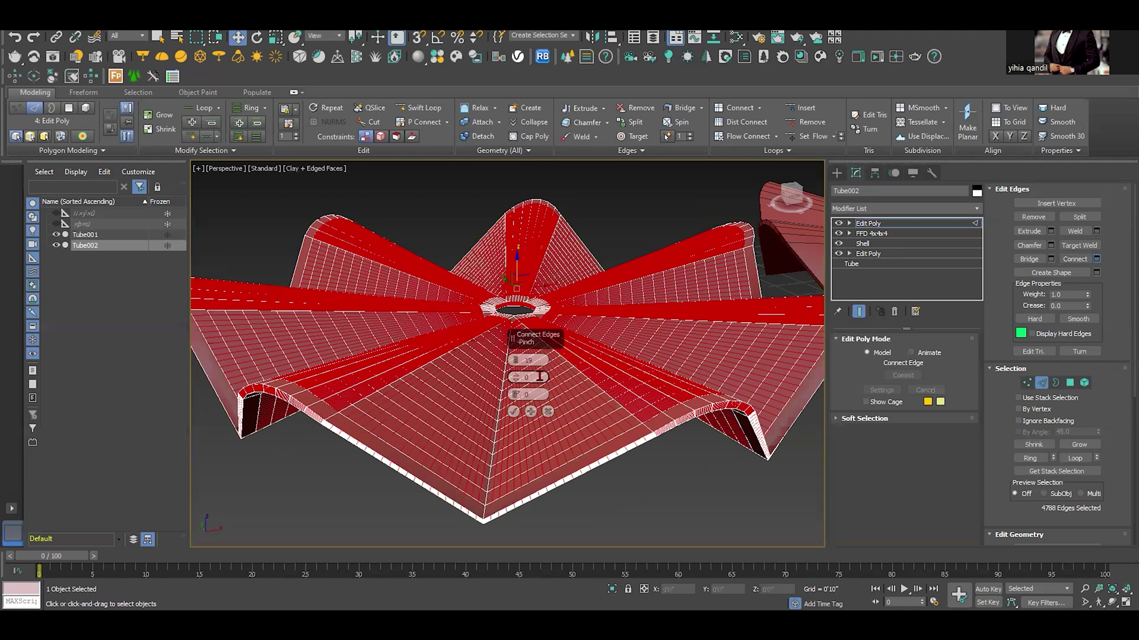
pyautogui.click(514, 411)
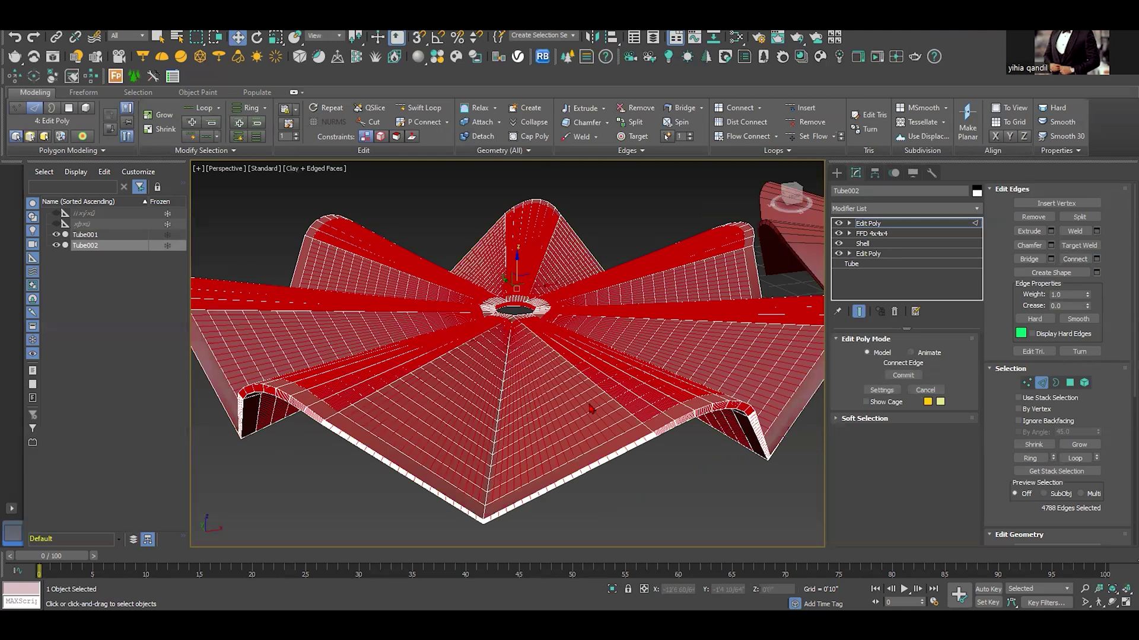
pyautogui.click(1041, 382)
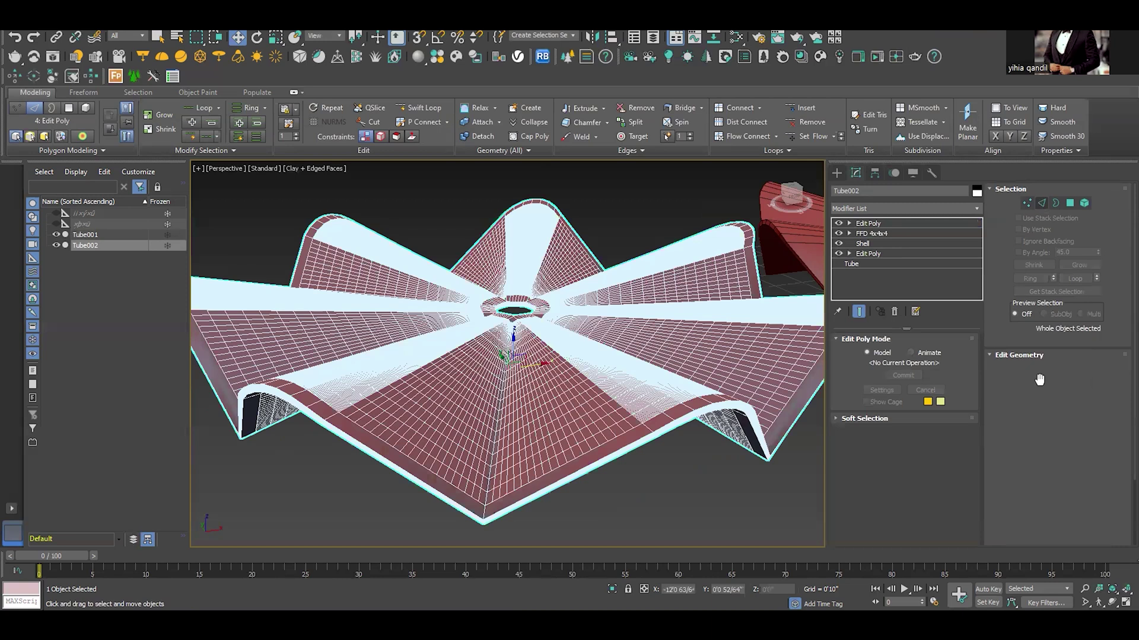
# Try a Lattice modifier on the subdivided roof copy, and delete both it and the Edit Poly modifier above the FFD.
pyautogui.click(896, 209)
pyautogui.press('l')
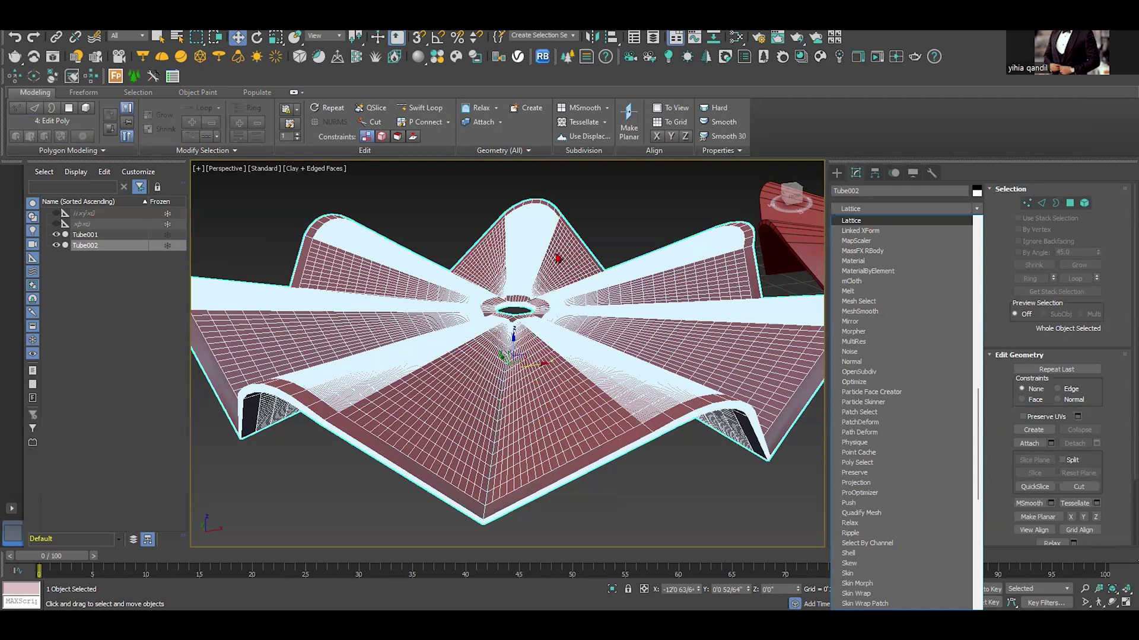
pyautogui.press('Return')
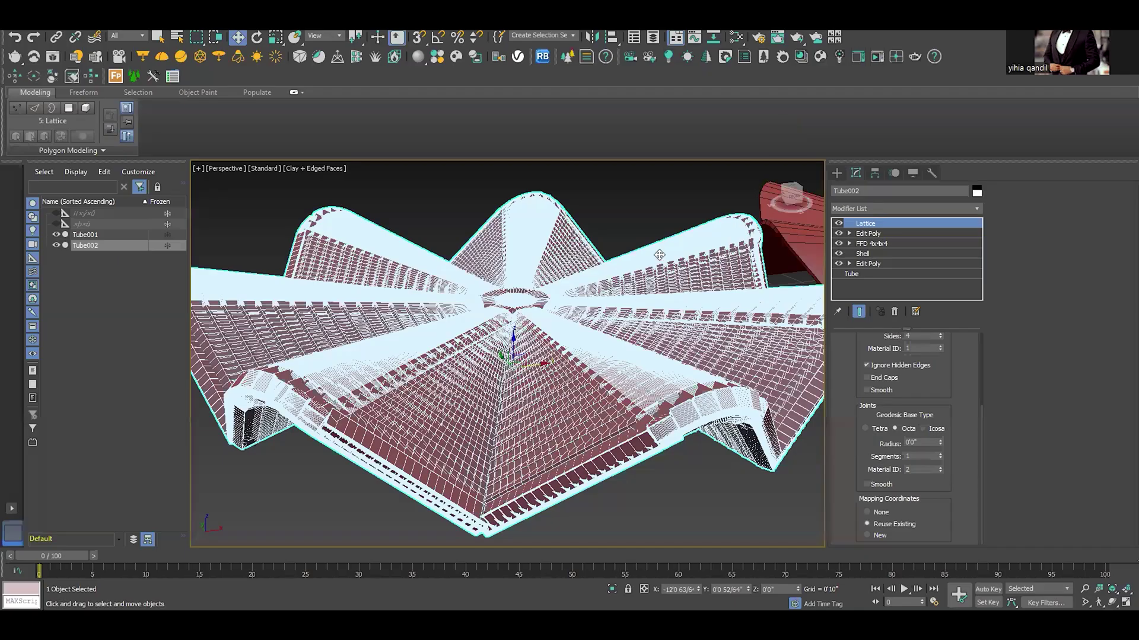
pyautogui.click(894, 312)
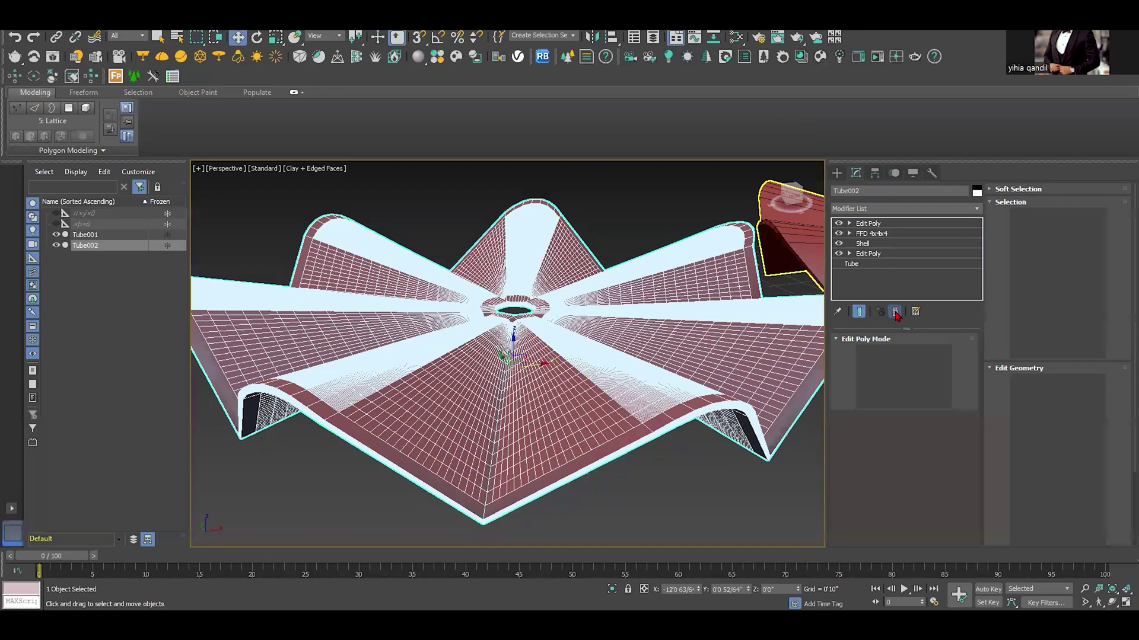
pyautogui.click(896, 313)
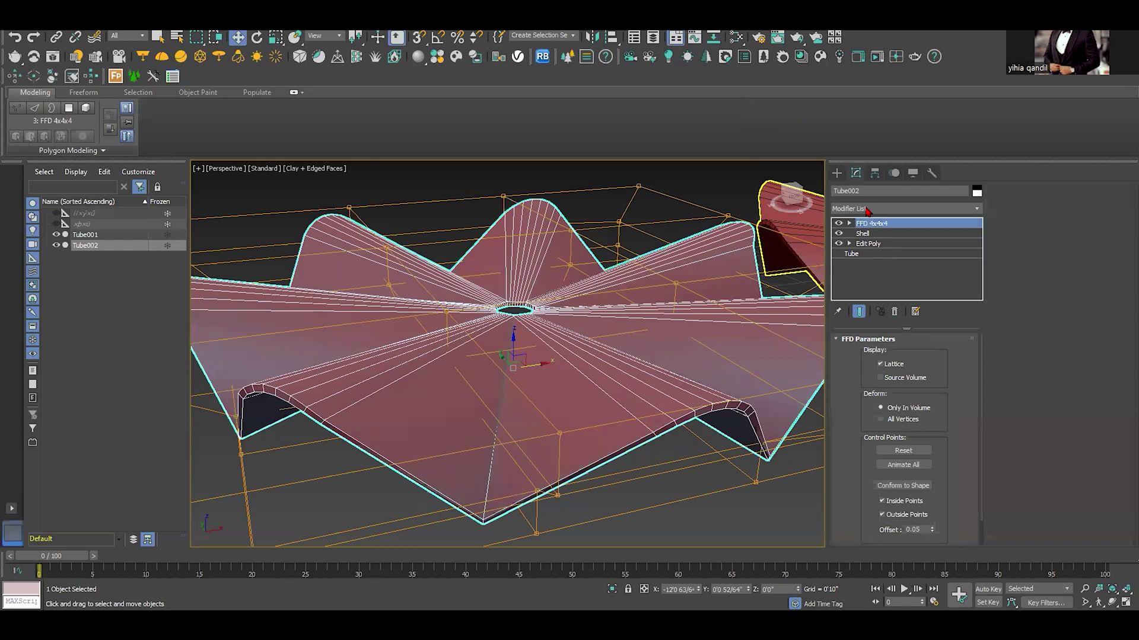
# Add an Edit Poly modifier above the FFD on the roof copy and select all its radial edges by expanding an edge selection.
pyautogui.click(865, 208)
pyautogui.write('esh')
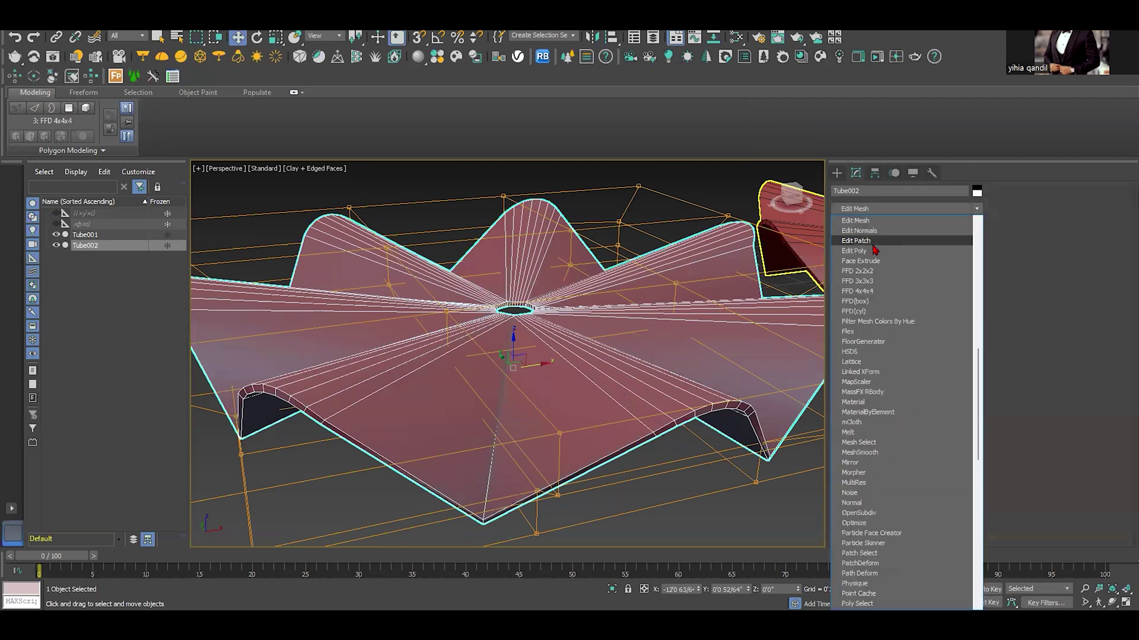
pyautogui.click(866, 252)
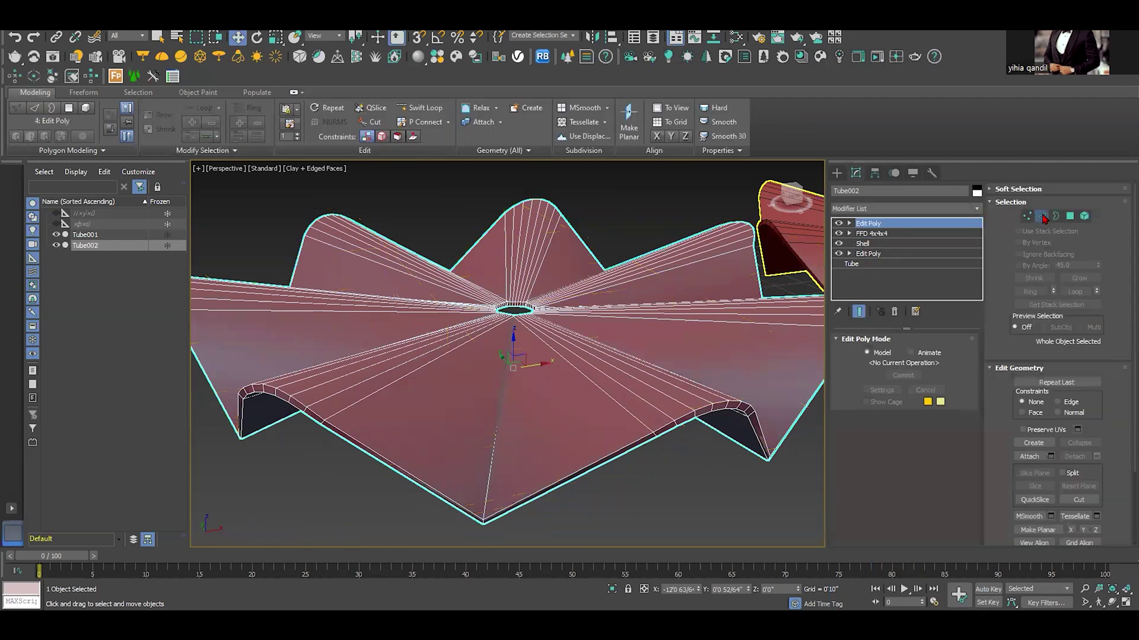
pyautogui.press('2')
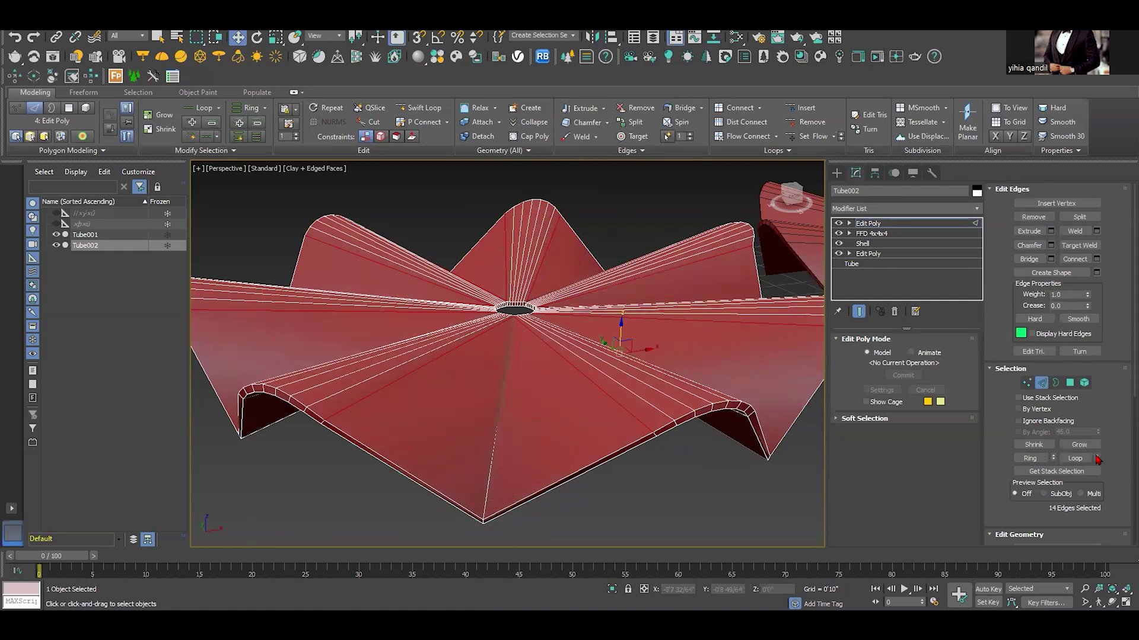
pyautogui.click(1075, 459)
pyautogui.click(1030, 458)
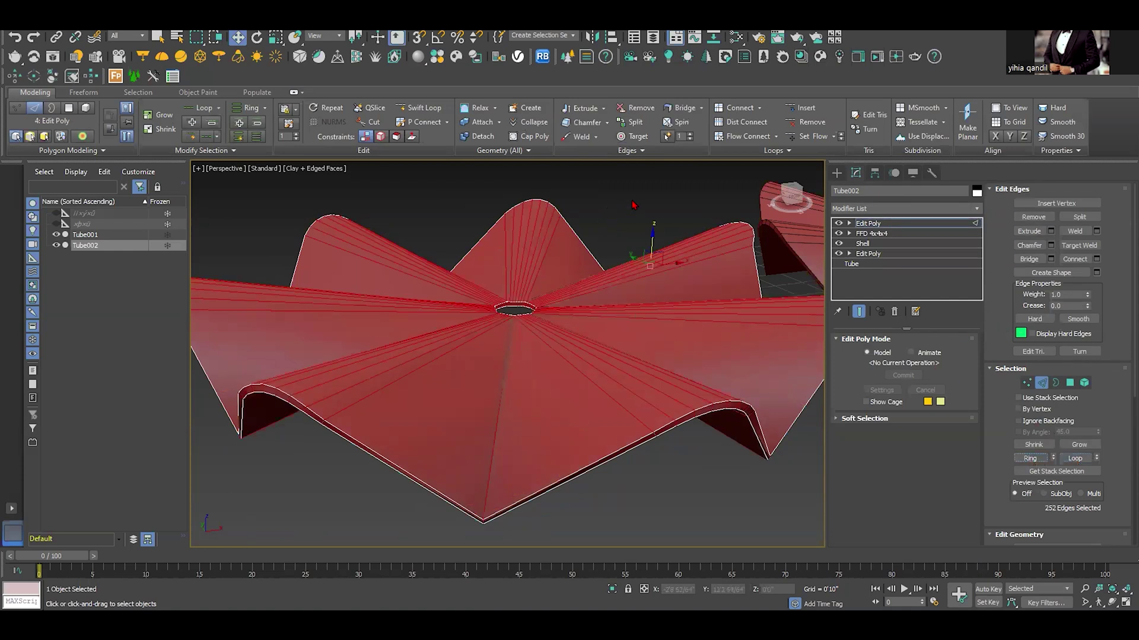
# Connect the selected radial edges with 7 segments and leave edge editing.
pyautogui.click(1096, 259)
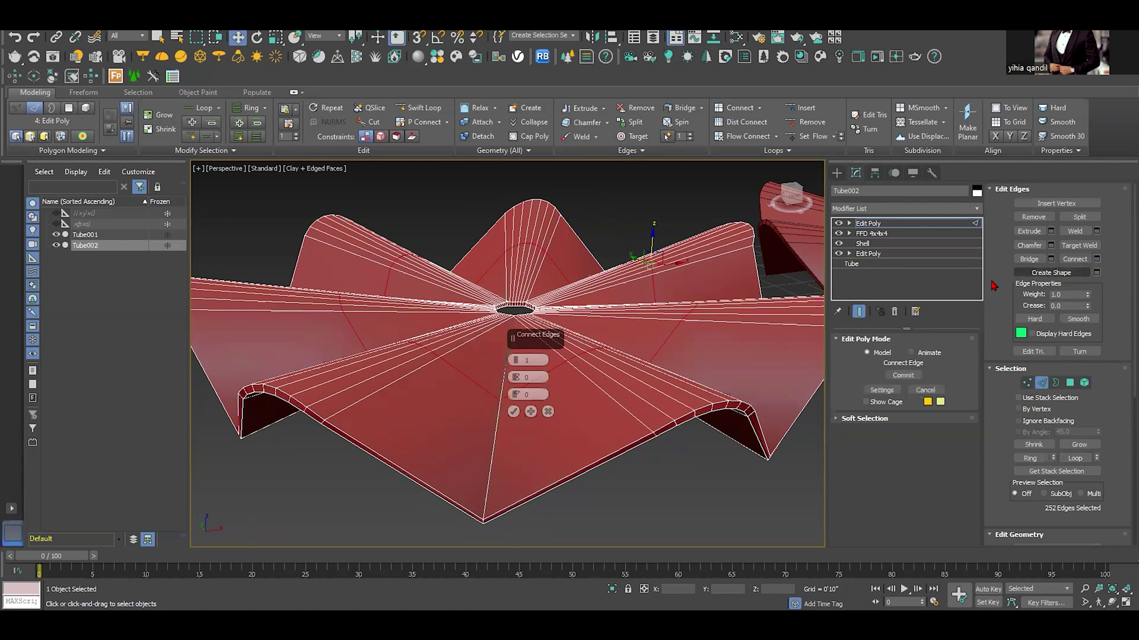
pyautogui.moveTo(515, 360); pyautogui.dragTo(516, 359)
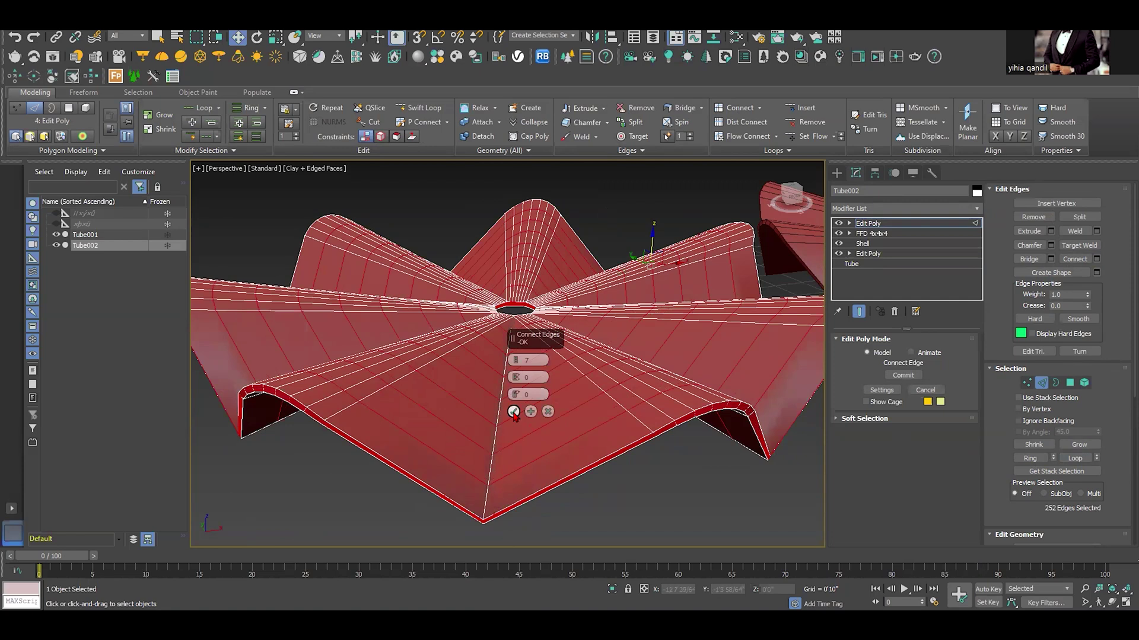
pyautogui.click(513, 412)
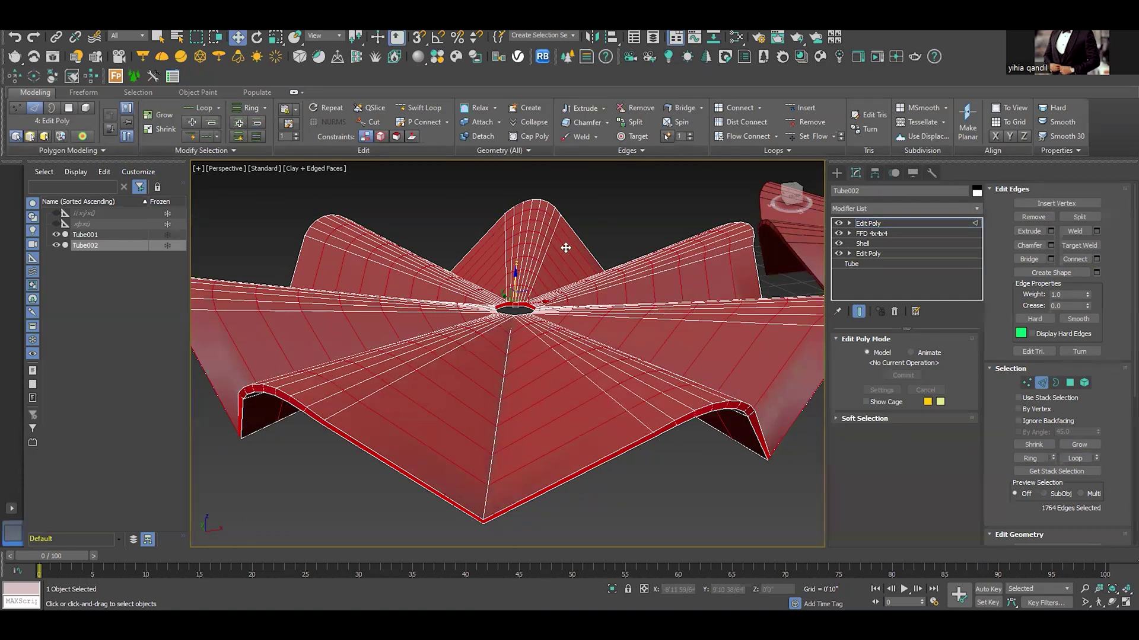
pyautogui.click(916, 230)
# Apply a Lattice modifier to the subdivided roof copy and shrink its oversized joints.
pyautogui.click(880, 209)
pyautogui.press('l')
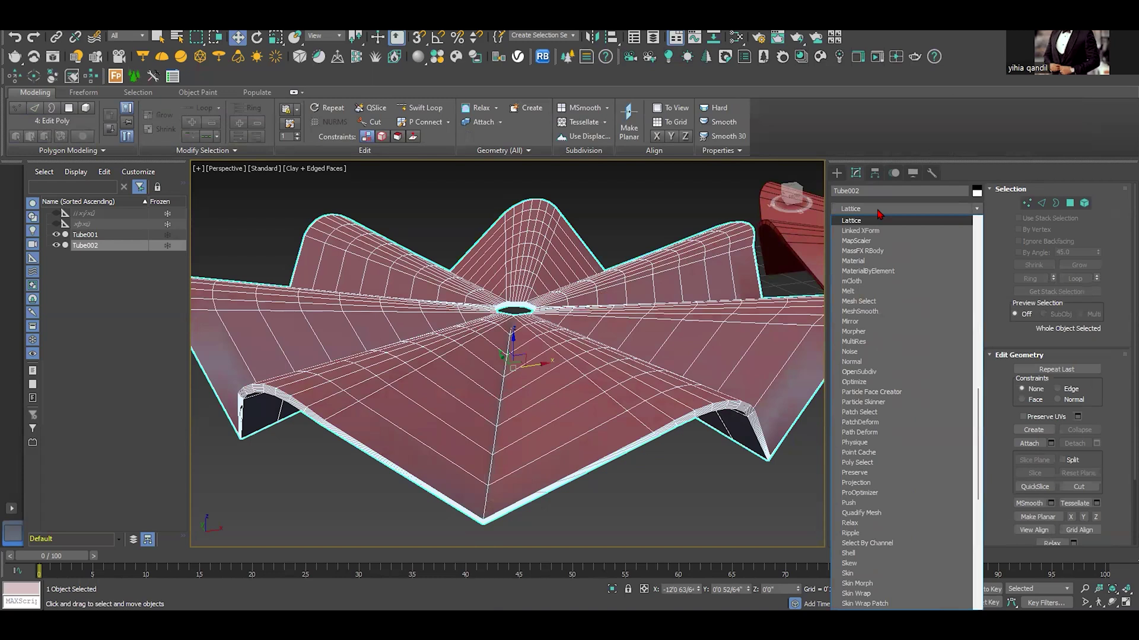
pyautogui.click(885, 221)
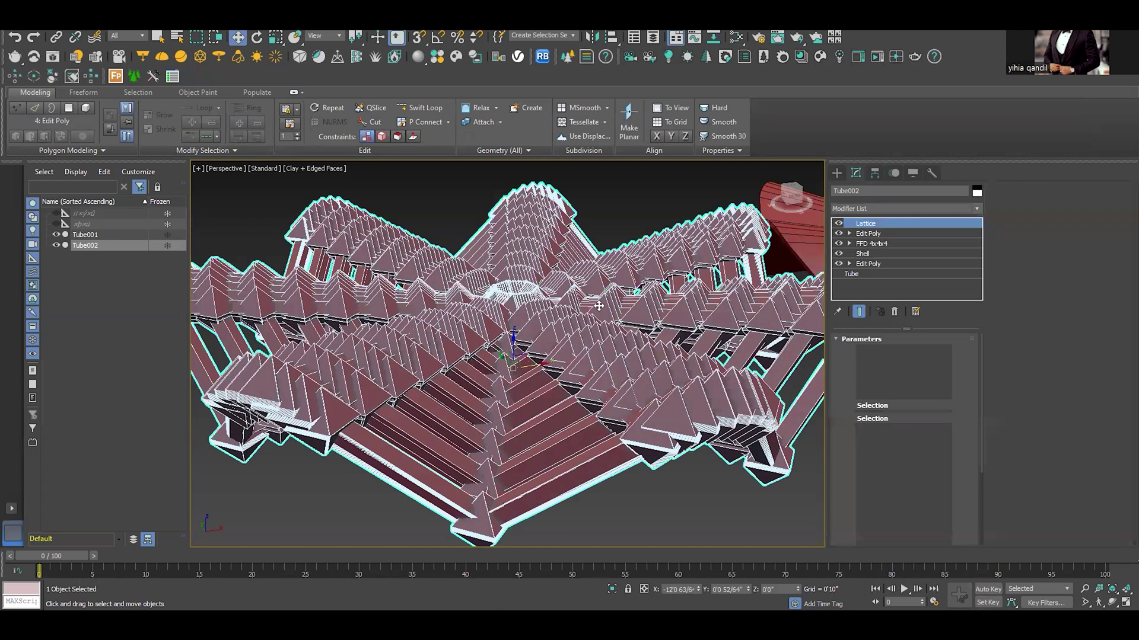
pyautogui.moveTo(968, 458); pyautogui.dragTo(956, 479)
pyautogui.rightClick(940, 481)
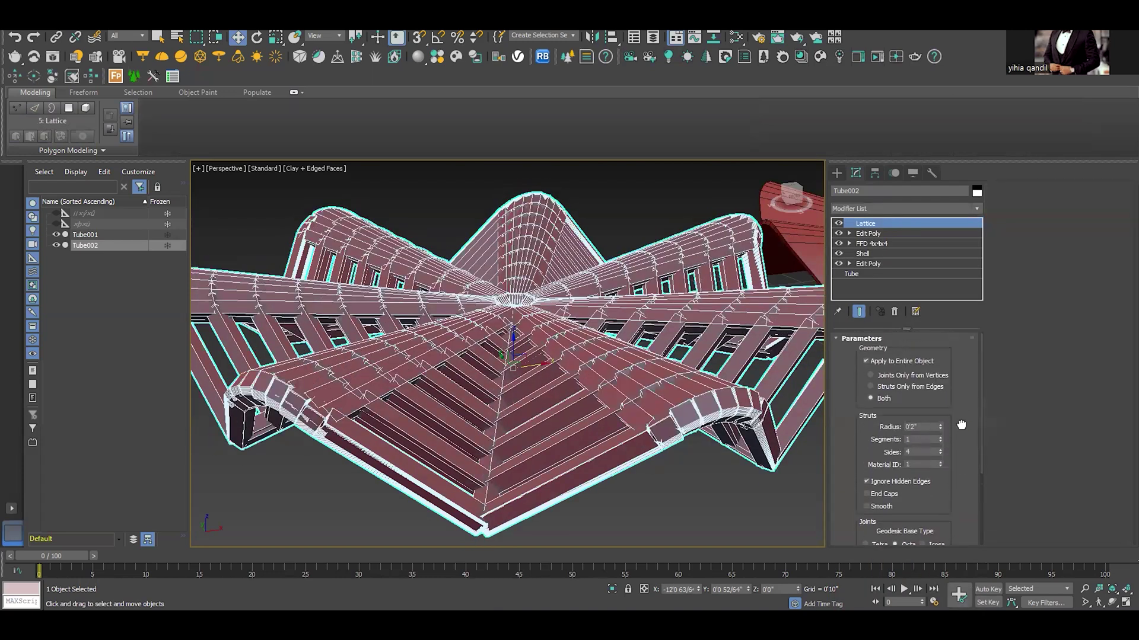
# Thin the lattice struts by setting their radius to 0.02.
pyautogui.doubleClick(926, 428)
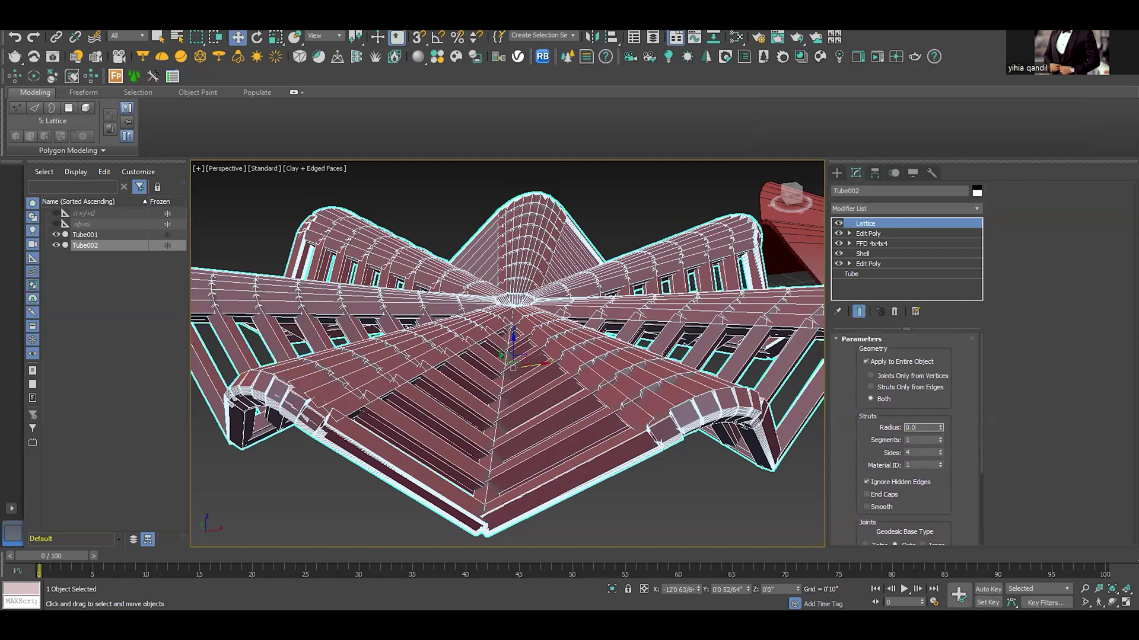
pyautogui.press('Return')
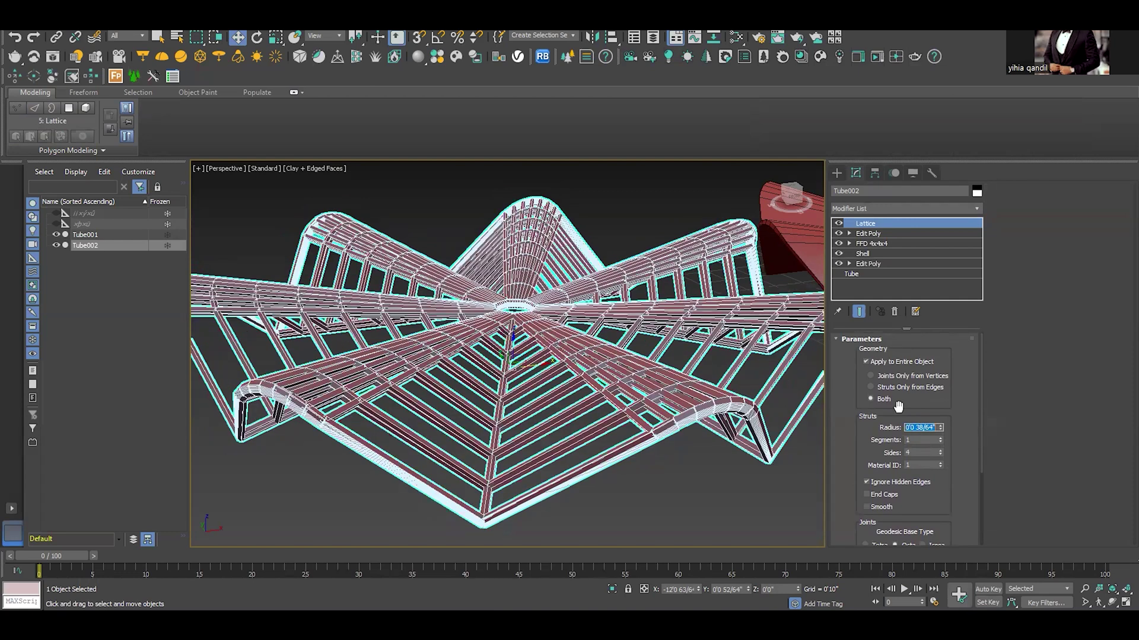
pyautogui.write('0.02')
pyautogui.press('Return')
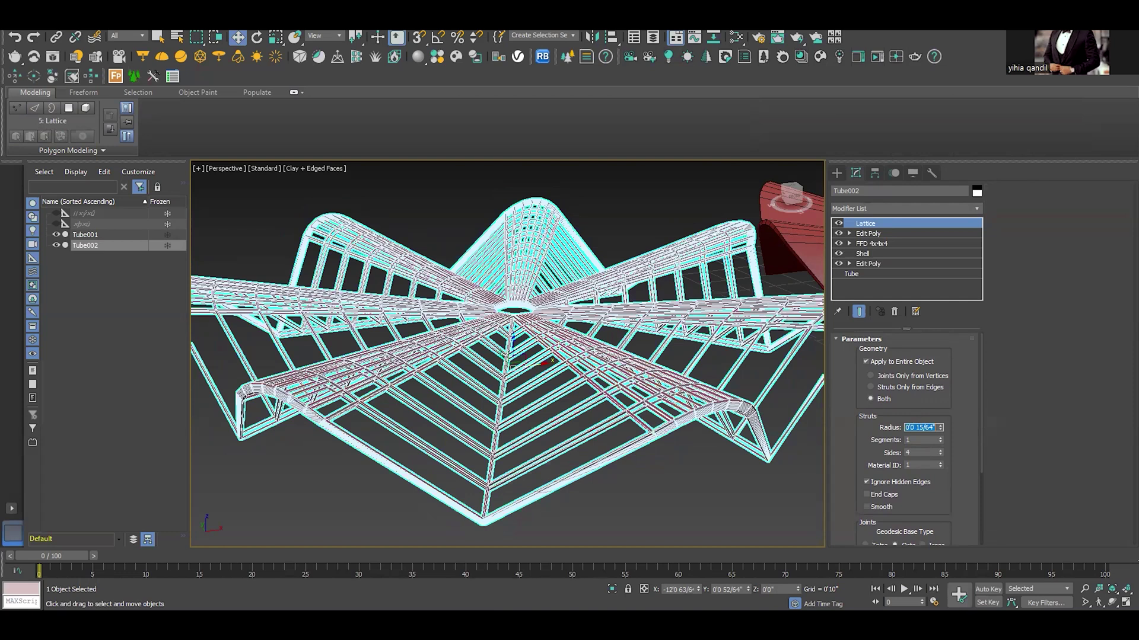
# Inspect the thin lattice structure of the roof copy from several angles, both selected and deselected.
pyautogui.click(685, 460)
pyautogui.keyDown('alt'); pyautogui.moveTo(711, 415); pyautogui.dragTo(650, 360, button='middle'); pyautogui.keyUp('alt')
pyautogui.click(659, 350)
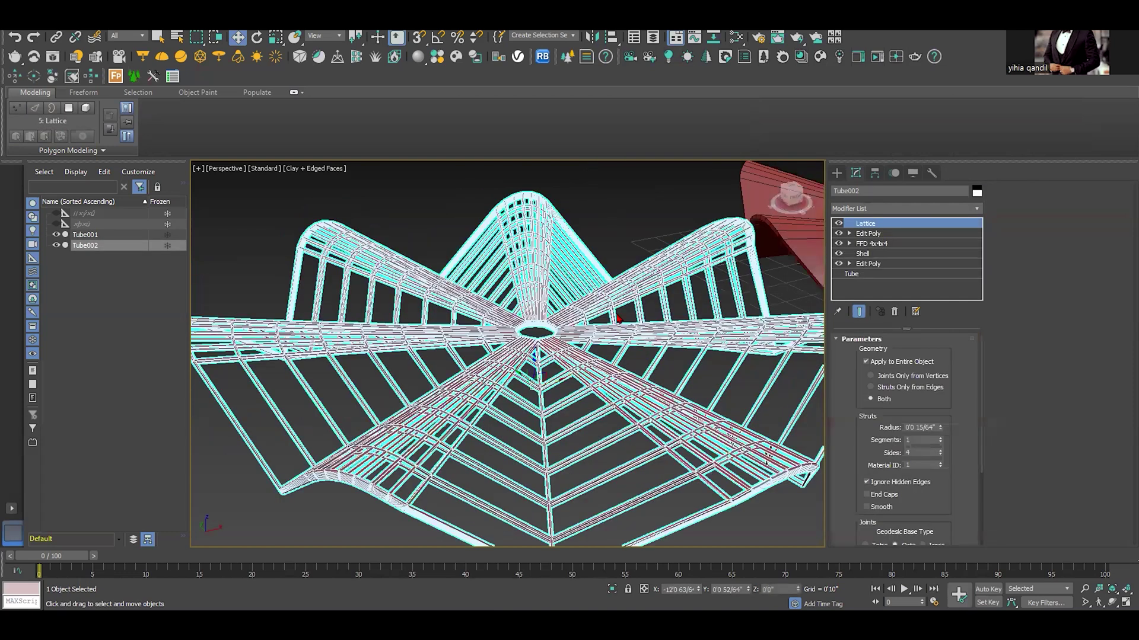
pyautogui.click(621, 223)
pyautogui.moveTo(597, 334)
pyautogui.keyDown('alt'); pyautogui.mouseDown(button='middle')
pyautogui.moveTo(633, 353)
pyautogui.moveTo(615, 332)
pyautogui.moveTo(648, 333)
pyautogui.moveTo(591, 336)
pyautogui.mouseUp(button='middle'); pyautogui.keyUp('alt')
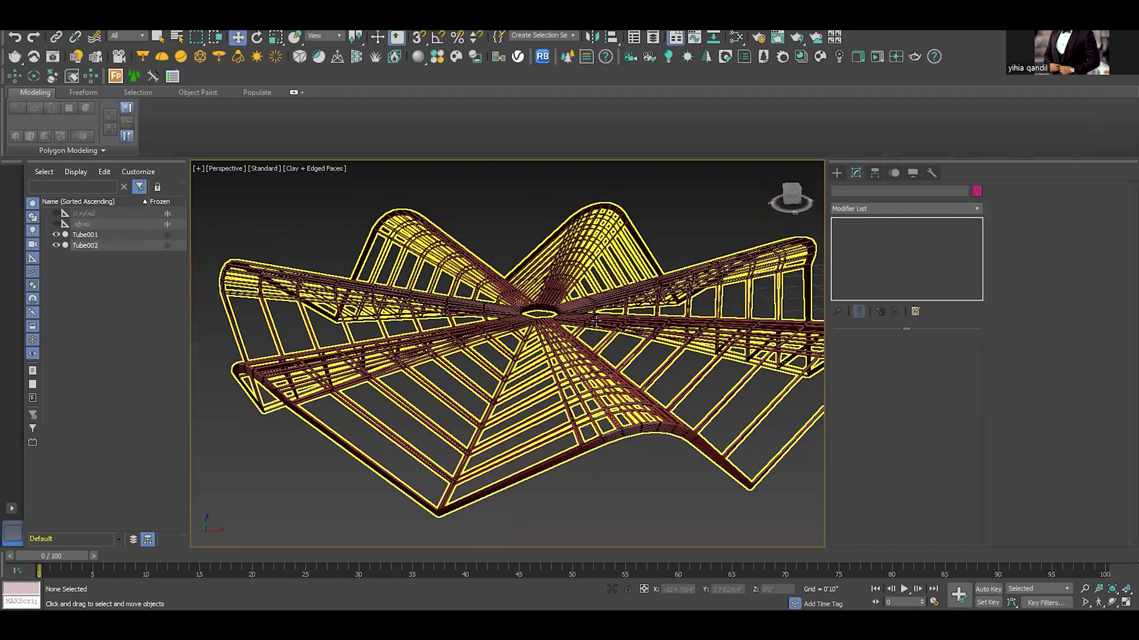
pyautogui.click(597, 322)
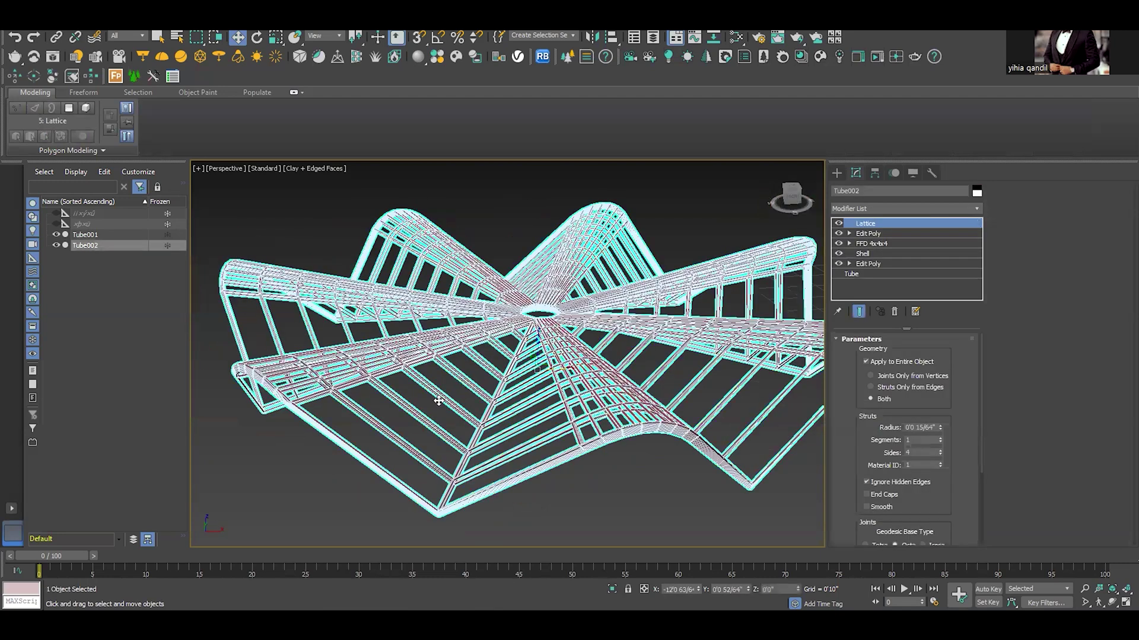
pyautogui.moveTo(626, 381); pyautogui.dragTo(563, 378, button='middle')
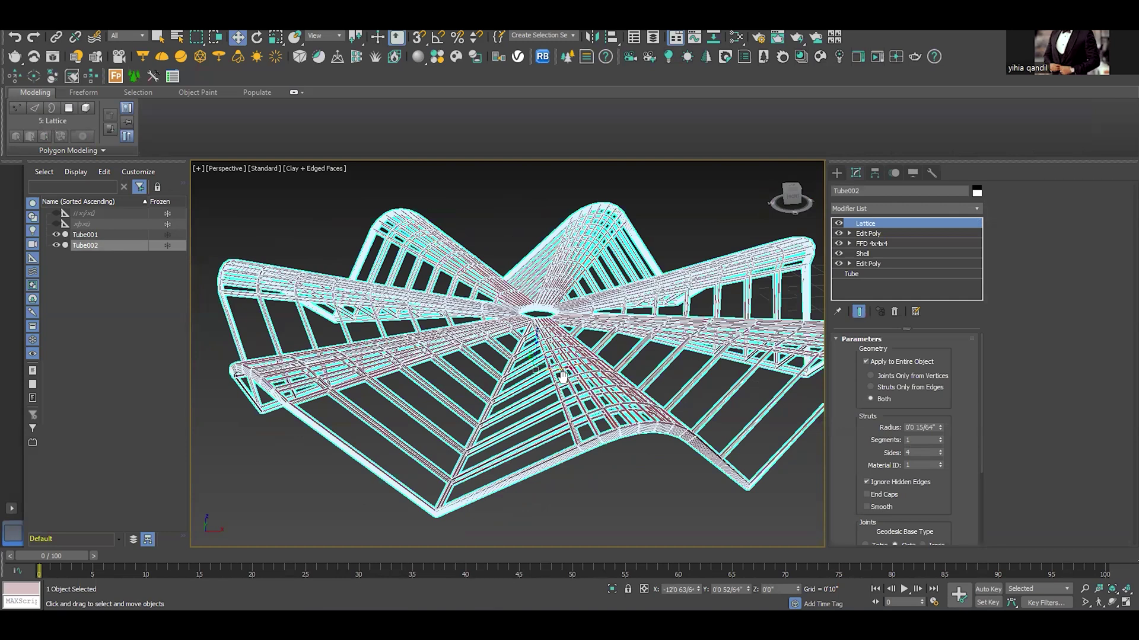
# Try moving the lattice copy freehand along X onto the solid roof, and shift it back aside.
pyautogui.scroll(-6, 563, 375)
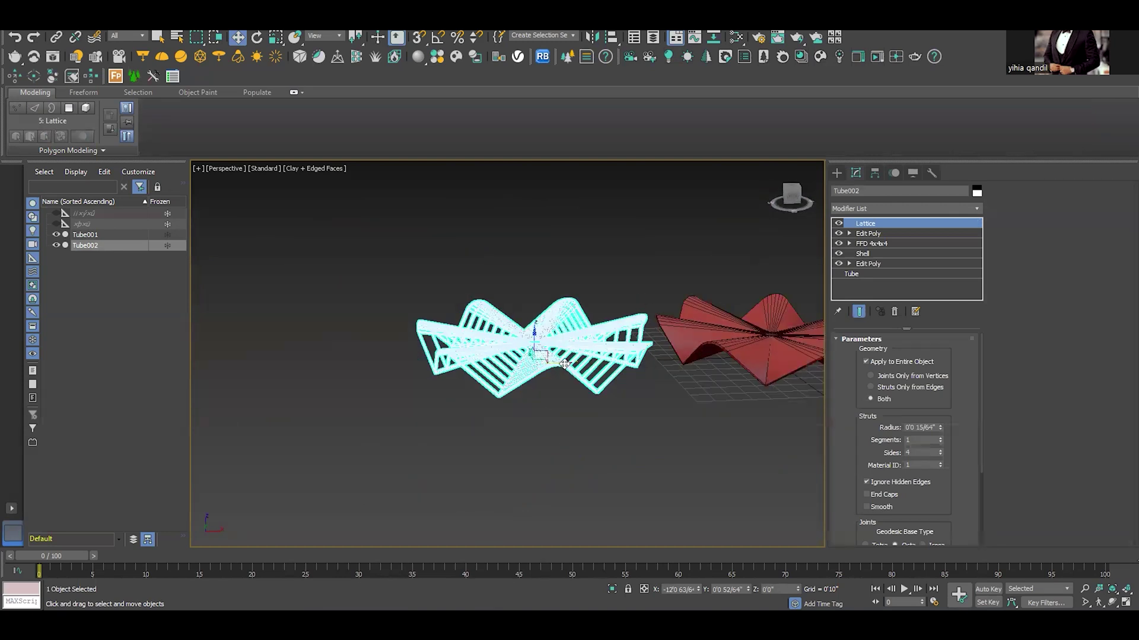
pyautogui.moveTo(565, 363); pyautogui.dragTo(803, 351)
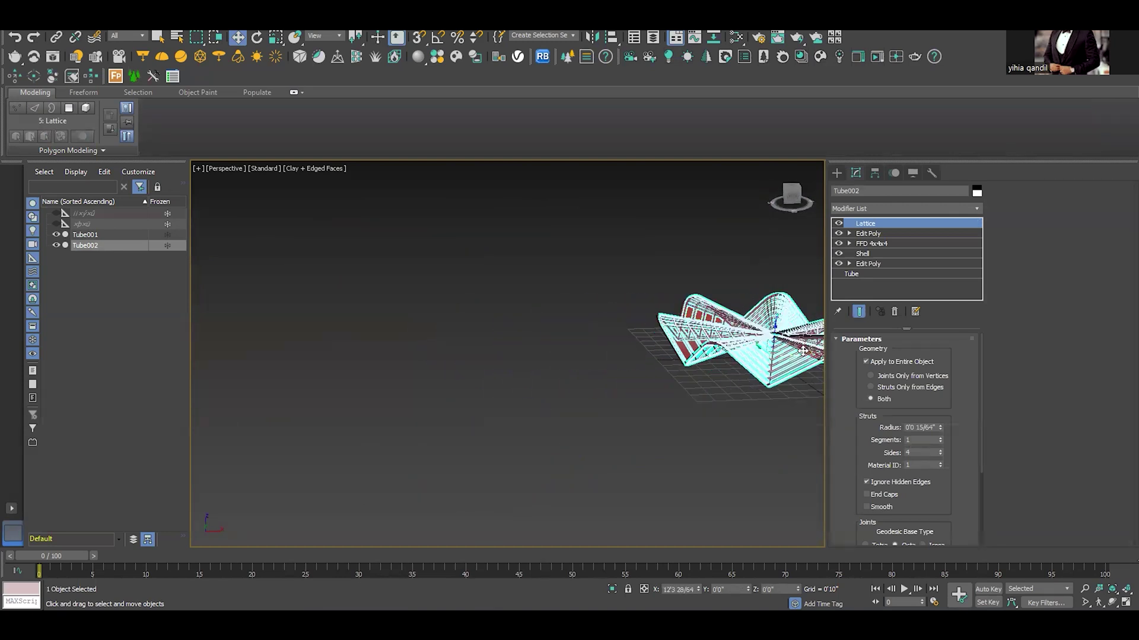
pyautogui.click(706, 425)
pyautogui.scroll(6, 611, 403)
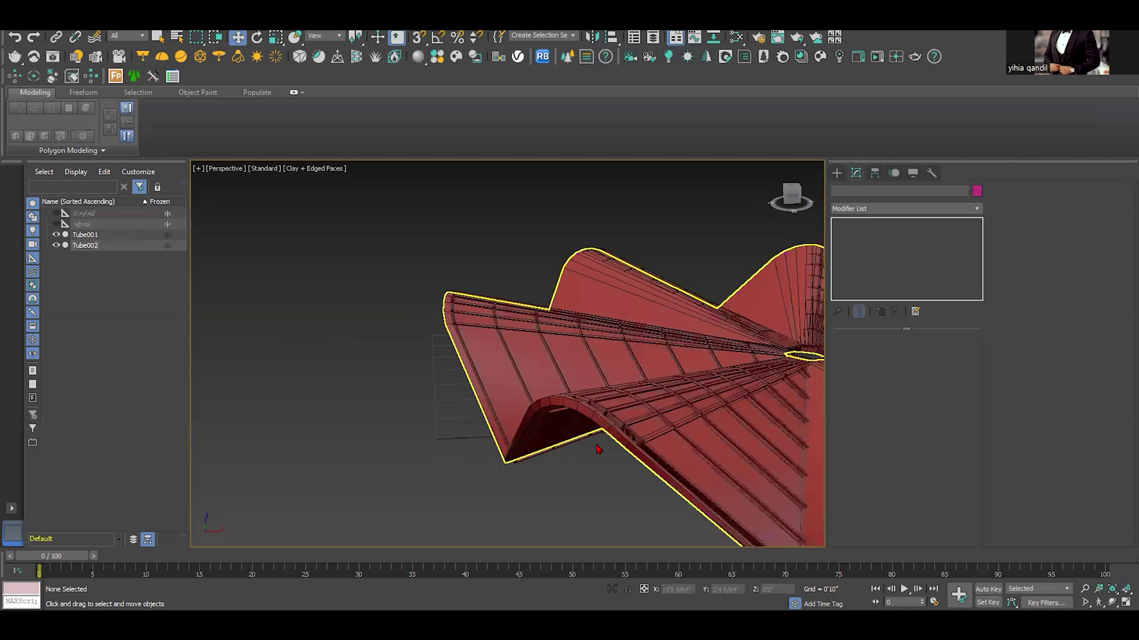
pyautogui.click(500, 327)
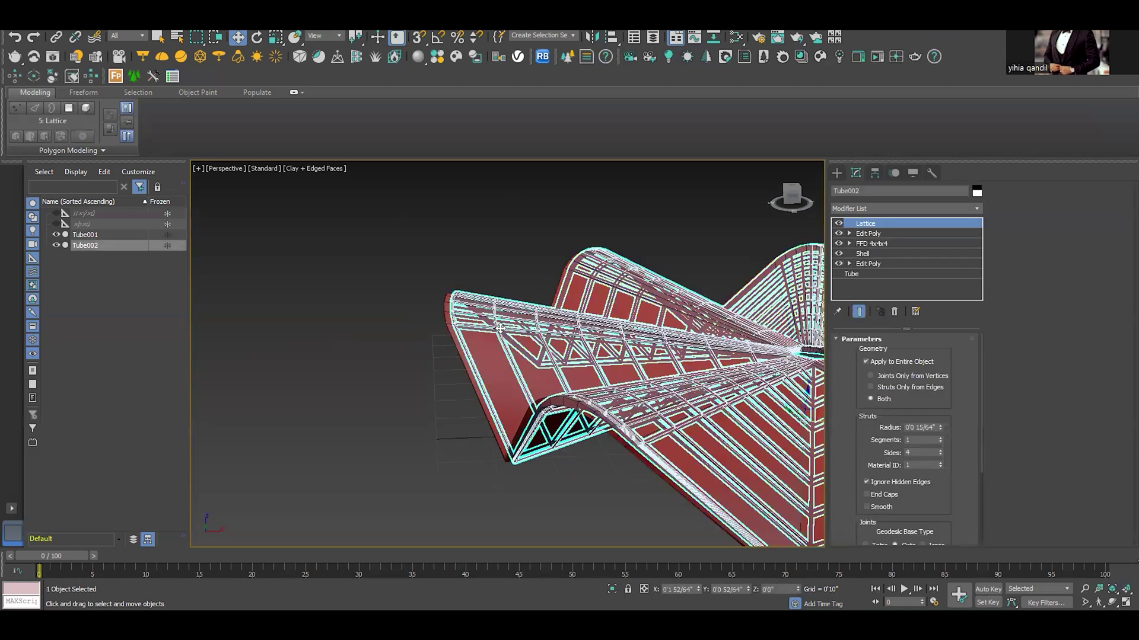
pyautogui.press('z')
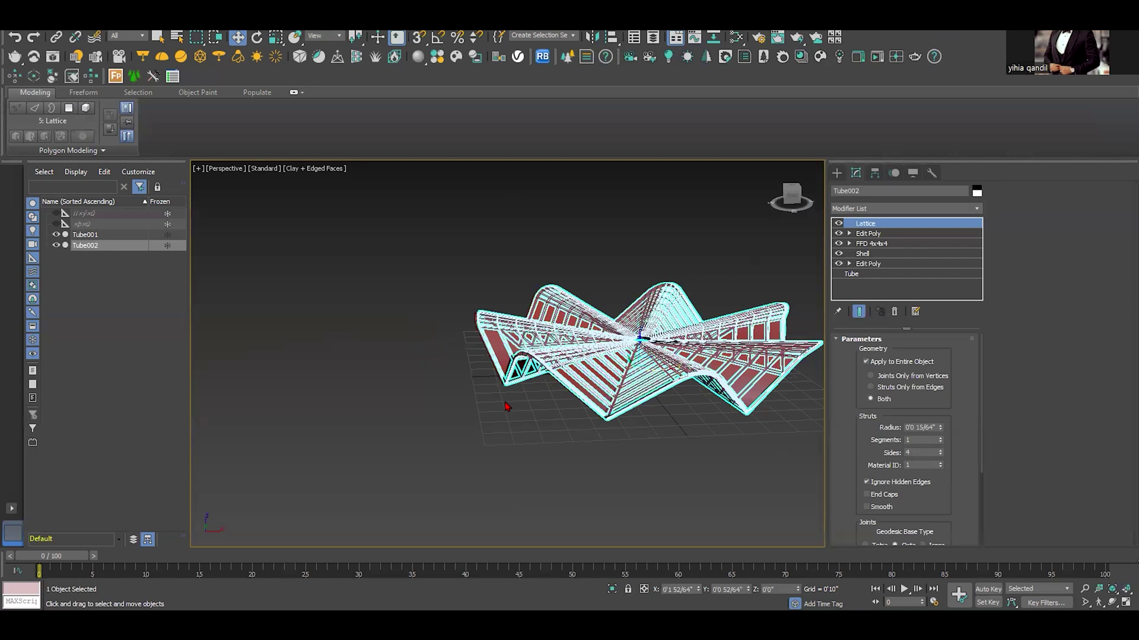
pyautogui.moveTo(651, 339); pyautogui.dragTo(308, 317)
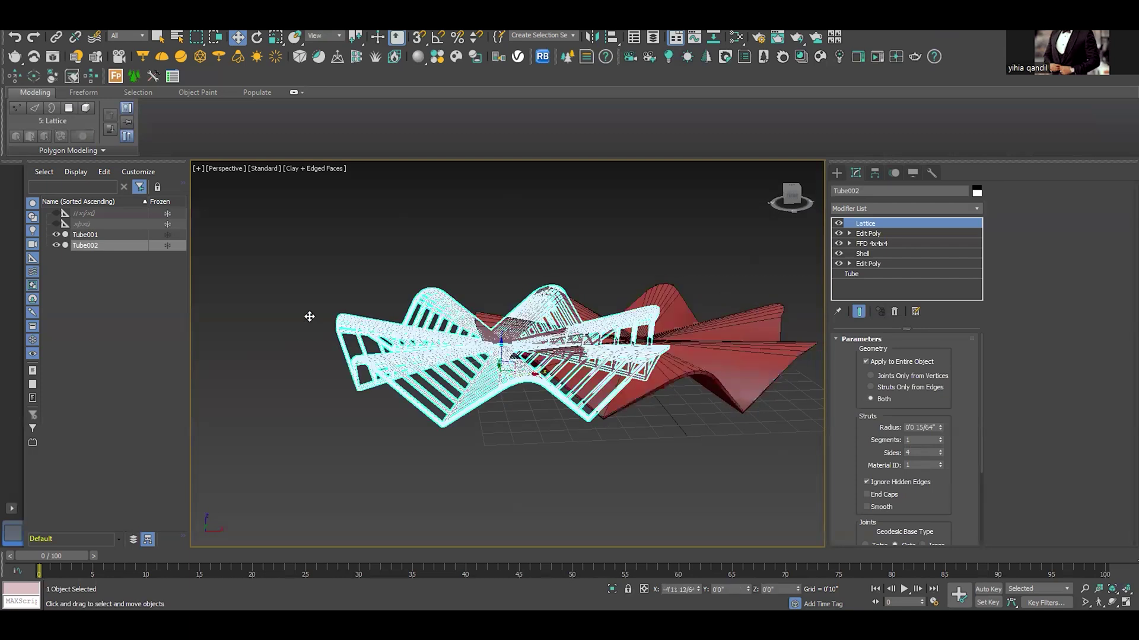
# Match the lattice copy's Y position to the solid roof's, 0'0 52/64".
pyautogui.click(630, 330)
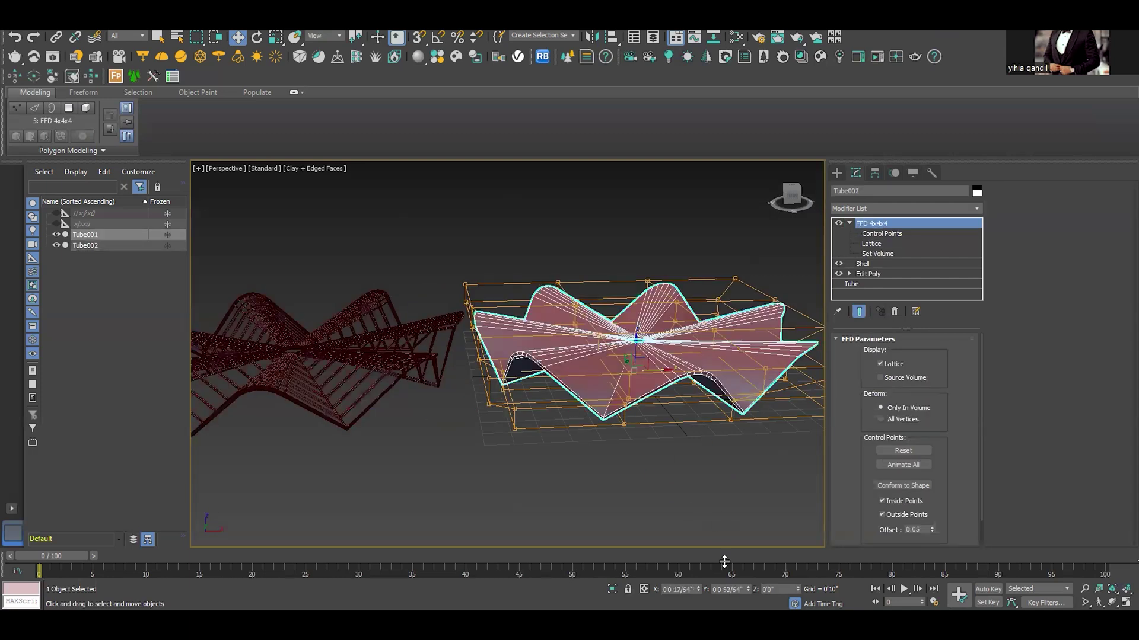
pyautogui.doubleClick(728, 590)
pyautogui.click(399, 483)
pyautogui.click(347, 424)
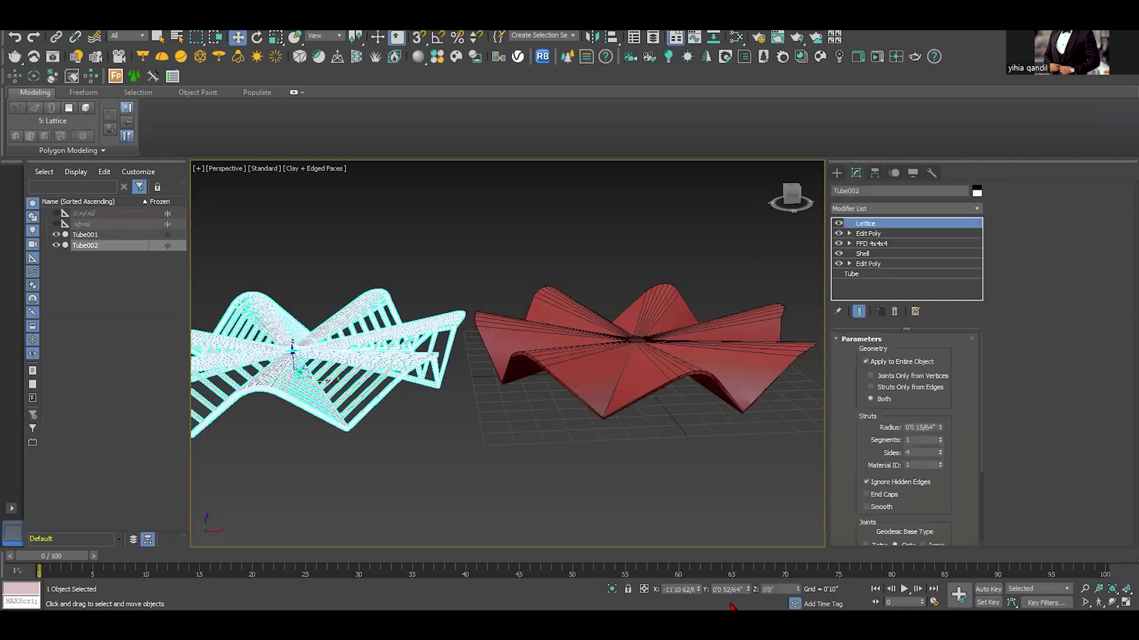
pyautogui.click(741, 589)
# Set the lattice copy's X position to 0'0 17/64", copied from the solid roof, to overlay the two.
pyautogui.click(658, 379)
pyautogui.click(678, 590)
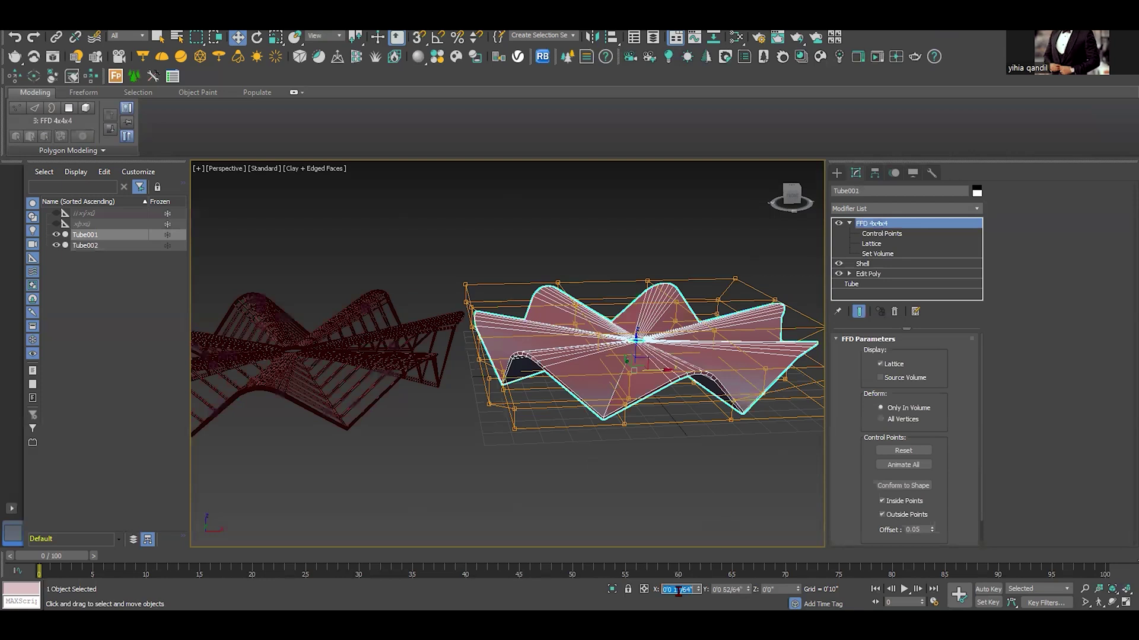
pyautogui.click(465, 474)
pyautogui.click(395, 380)
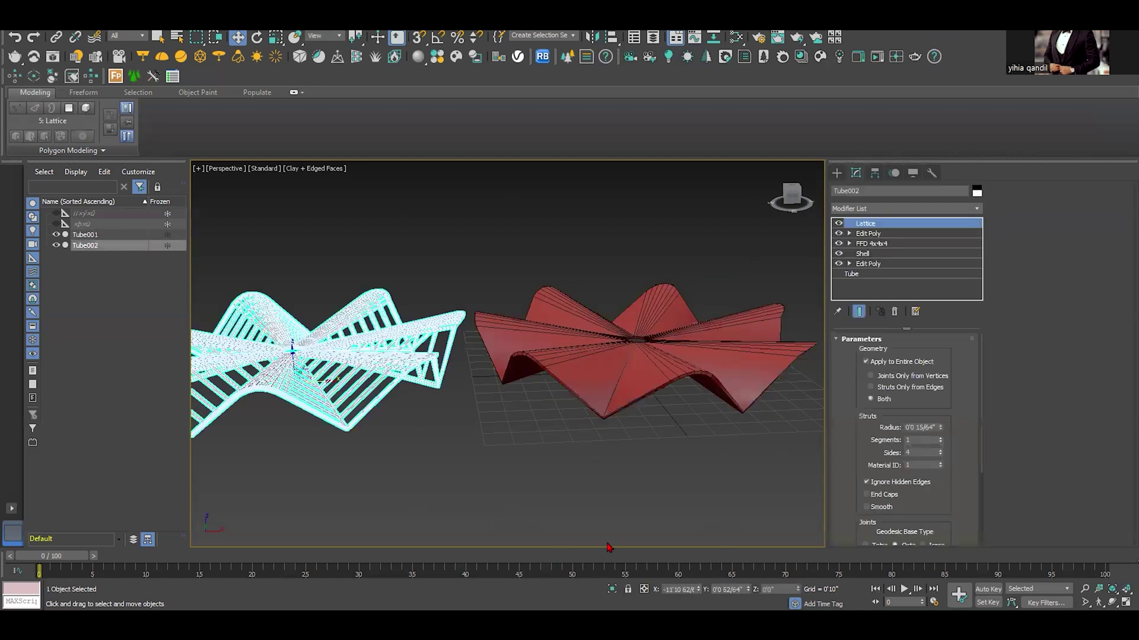
pyautogui.click(687, 590)
pyautogui.write('0\'0 17/64"')
pyautogui.press('Return')
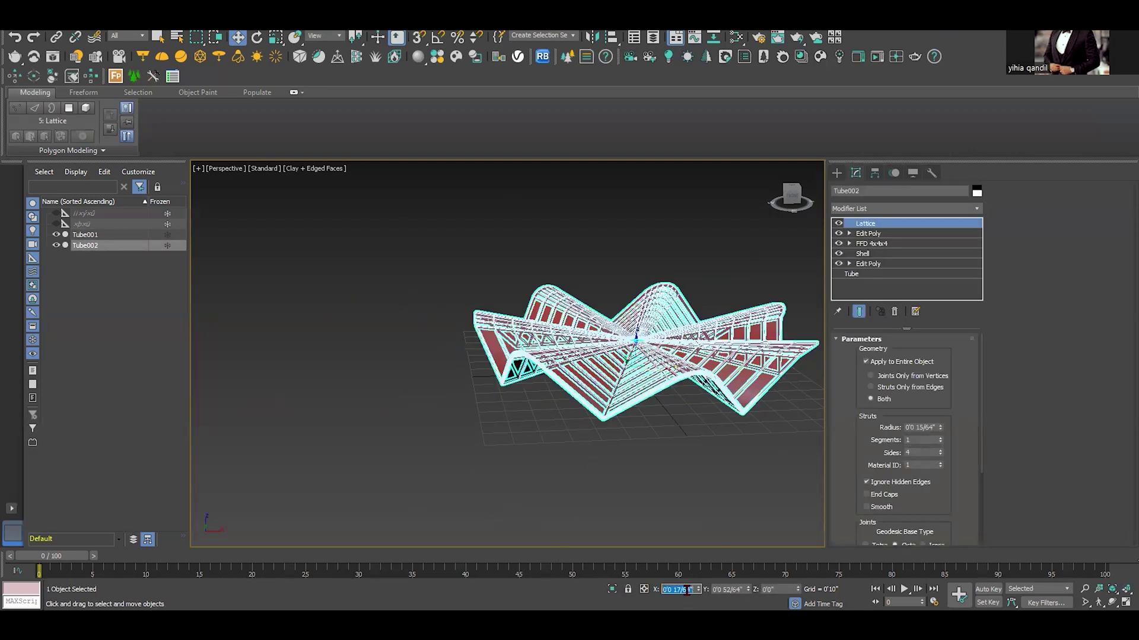
# Increase the Outer Amount of the solid roof's Shell modifier beneath its FFD, and deselect the roof.
pyautogui.click(681, 484)
pyautogui.click(746, 370)
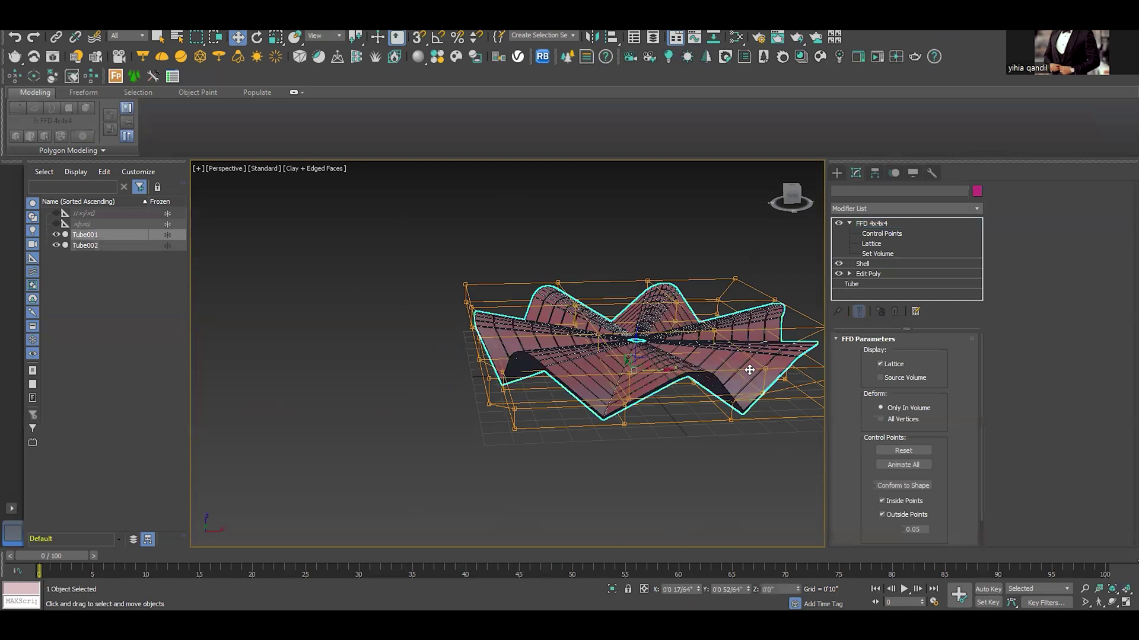
pyautogui.click(725, 476)
pyautogui.scroll(5, 761, 398)
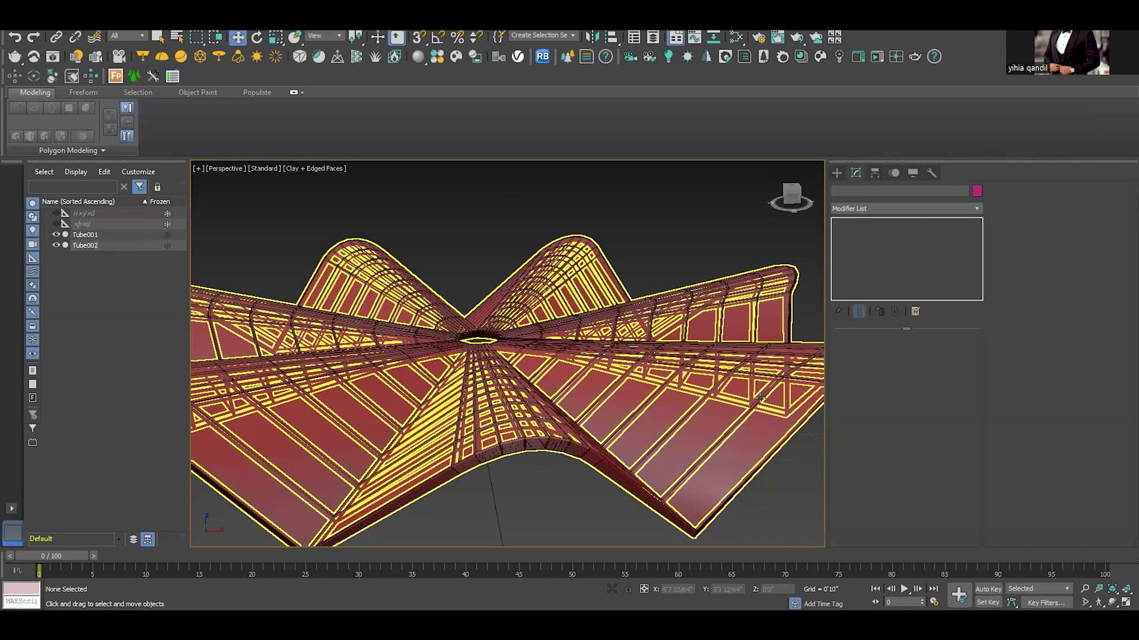
pyautogui.click(690, 352)
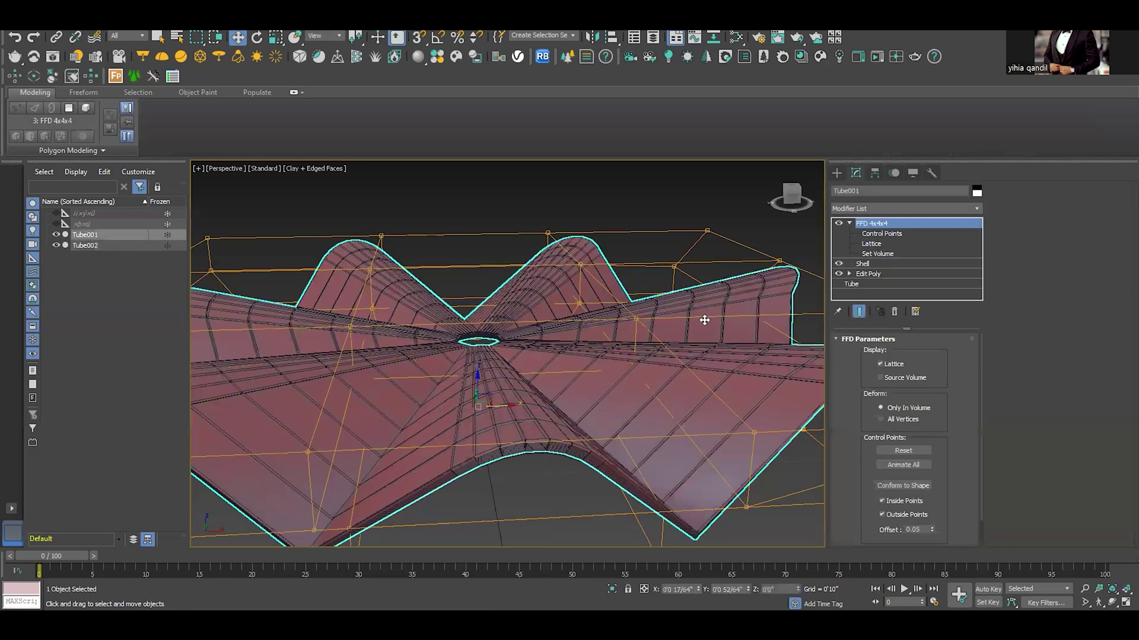
pyautogui.click(889, 264)
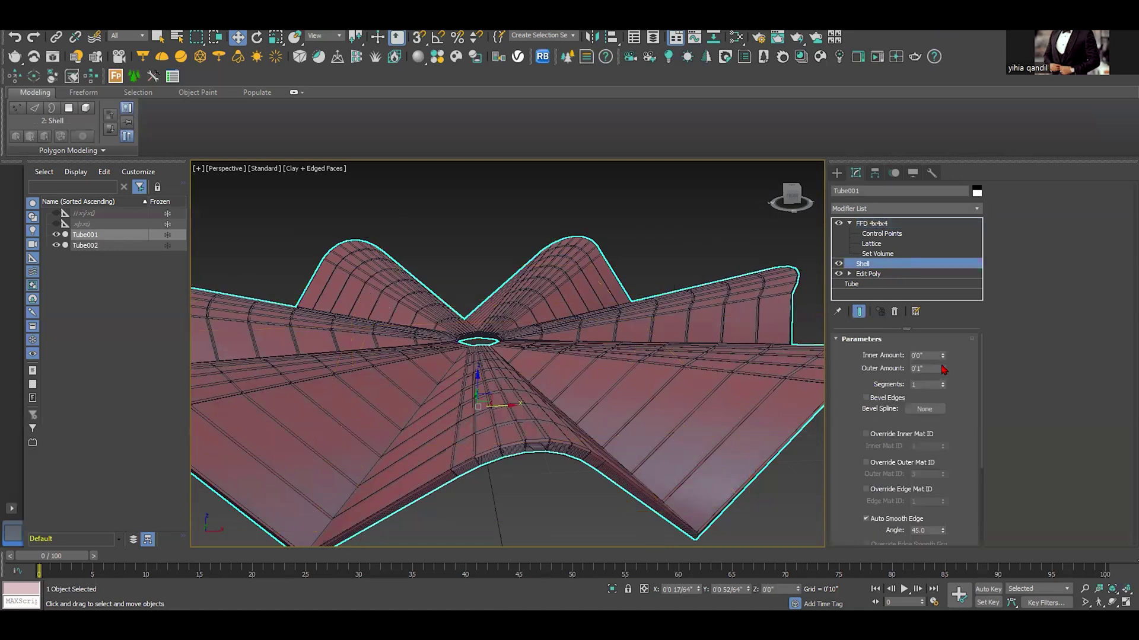
pyautogui.moveTo(944, 369); pyautogui.dragTo(945, 346)
pyautogui.click(622, 263)
# Check the overlaid solid and lattice roof from another angle, and switch to the reference photo in the image viewer.
pyautogui.keyDown('alt'); pyautogui.moveTo(654, 281); pyautogui.dragTo(634, 314, button='middle'); pyautogui.keyUp('alt')
pyautogui.scroll(-10, 643, 327)
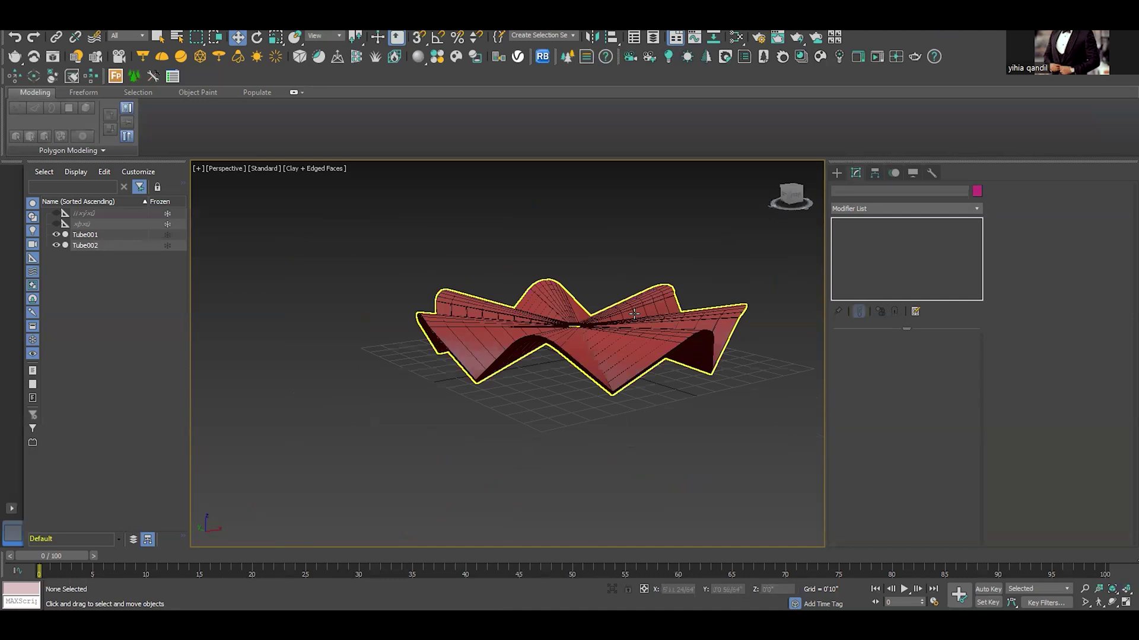
pyautogui.scroll(3, 634, 314)
pyautogui.click(821, 621)
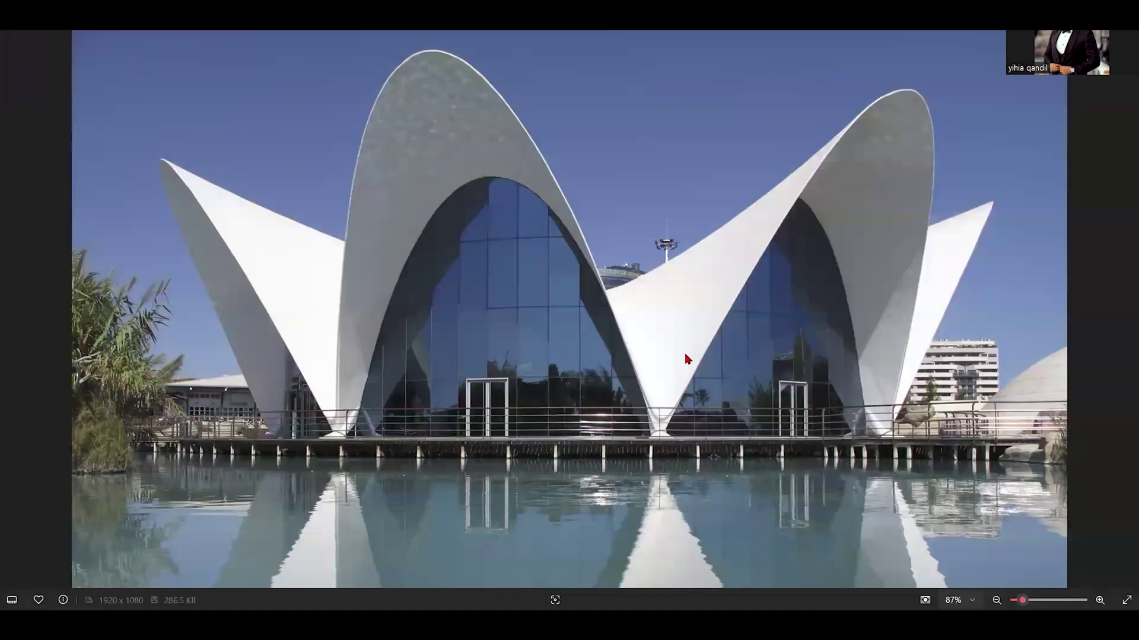